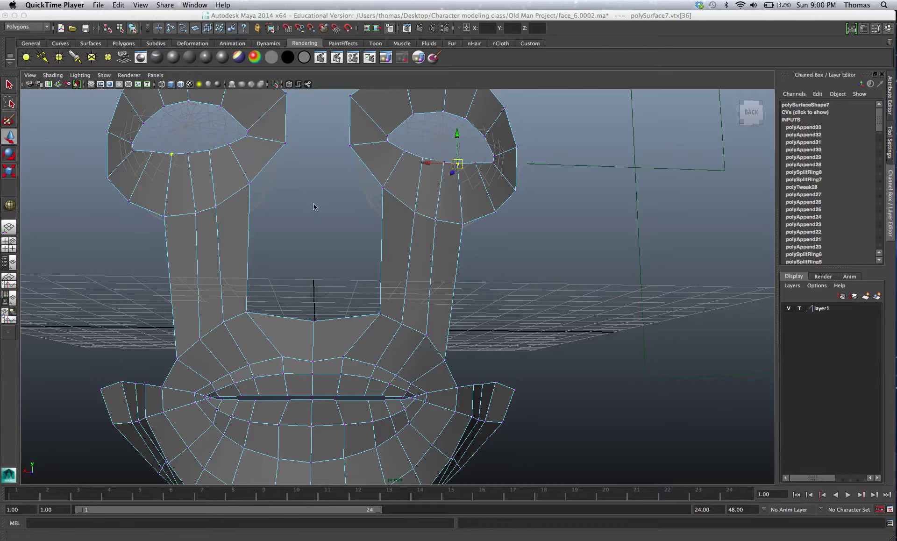
- Select the face mesh as an object in the front view and detach the Edit Mesh commands as a floating window
left_click(315, 203)
left_click_drag(315, 203, 307, 211, "alt")
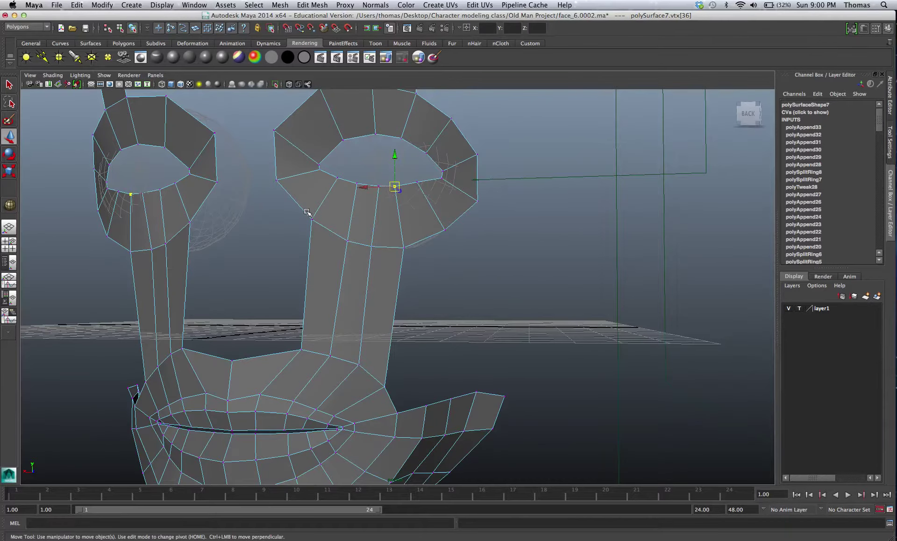
key("space")
key("space")
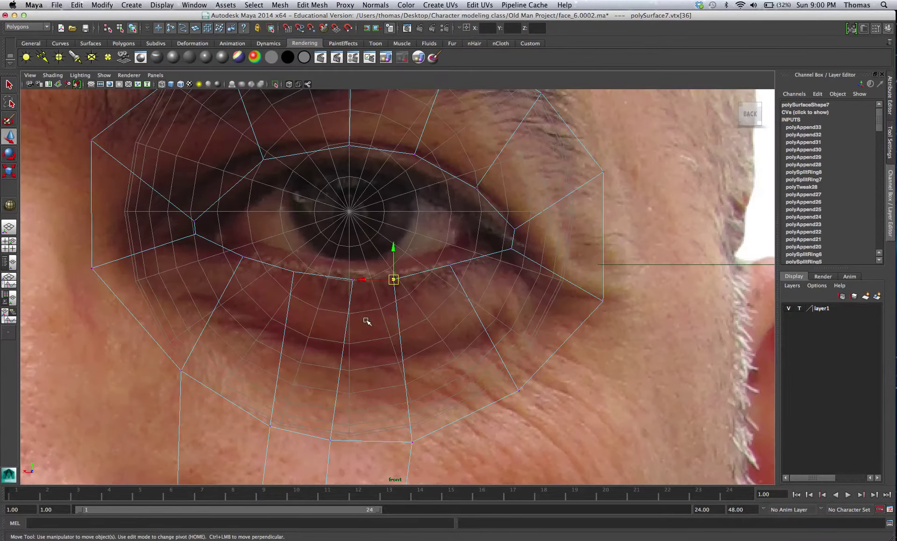
right_click_drag(292, 300, 222, 237, "alt")
left_click(253, 244)
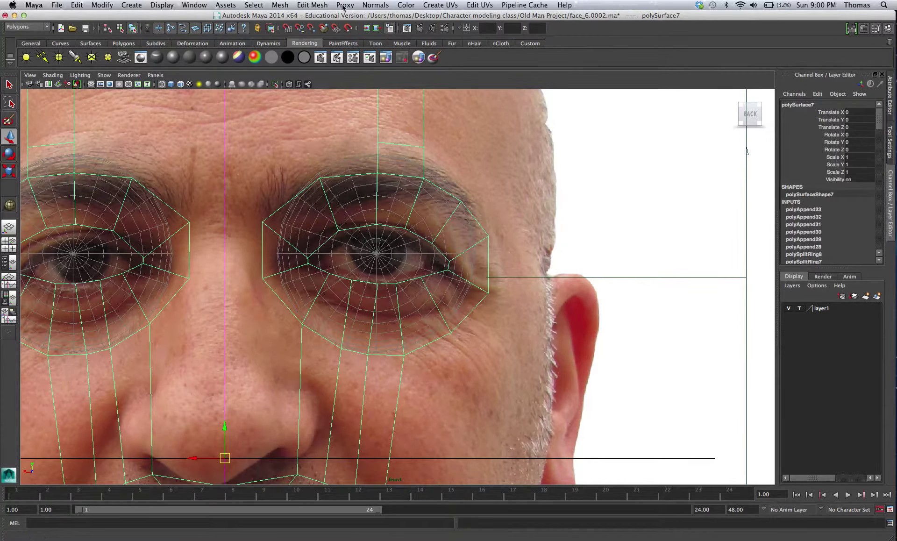
left_click(318, 6)
left_click(325, 15)
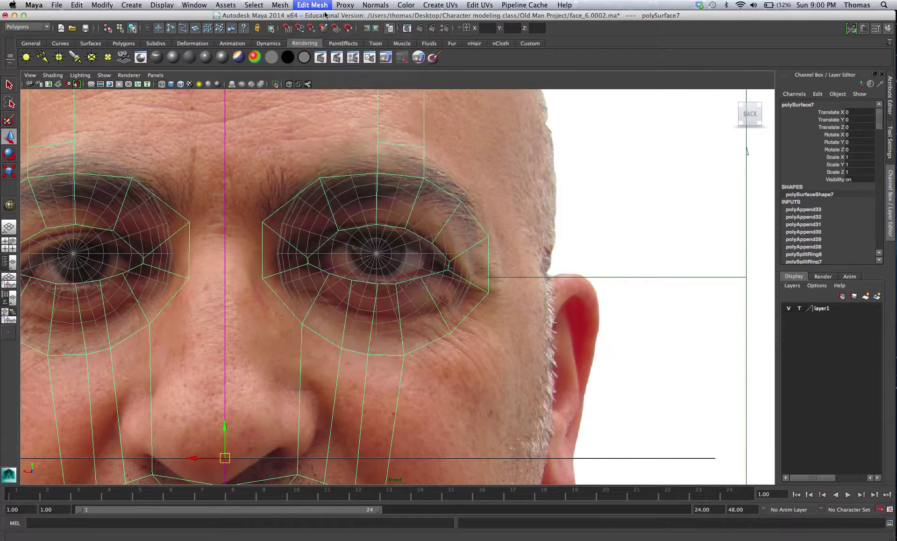
left_click_drag(353, 17, 701, 107)
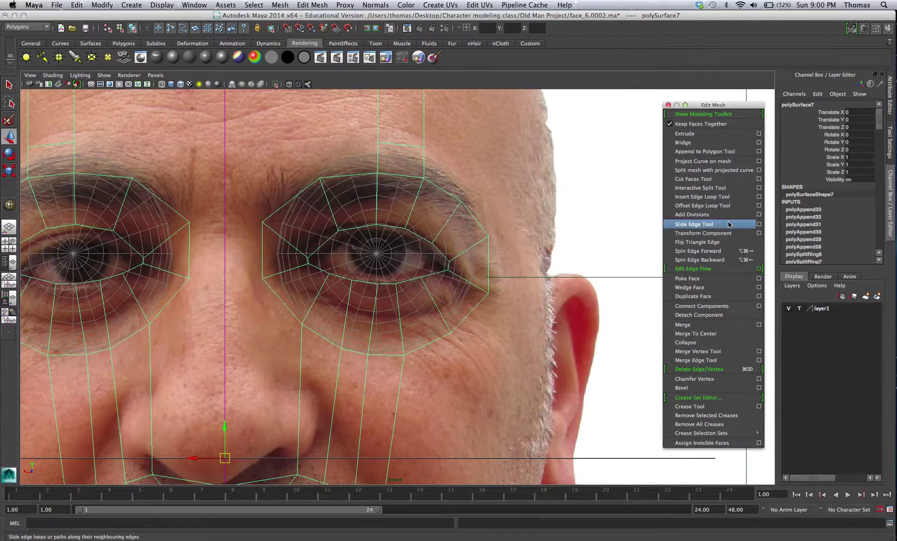
- Append a polygon between the inner edges of the two eye rings to bridge the top of the nose
left_click(719, 152)
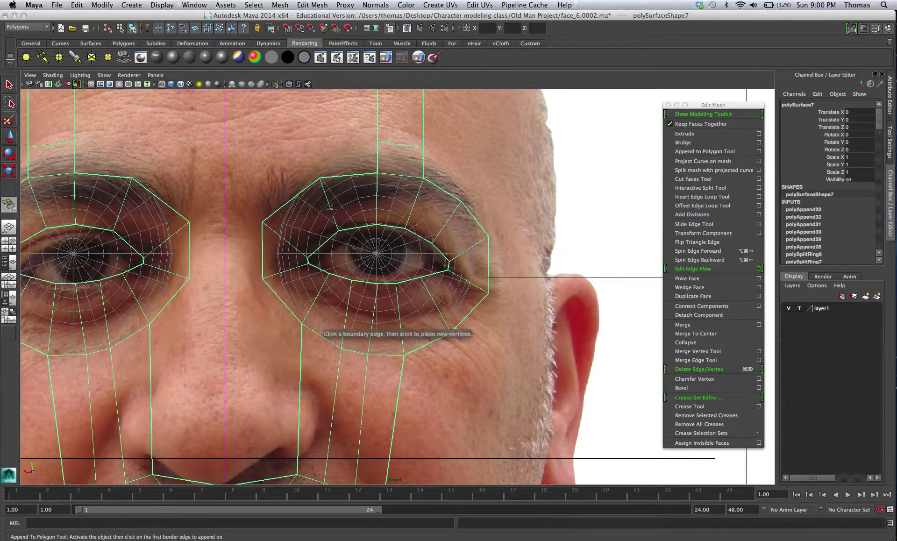
left_click(190, 252)
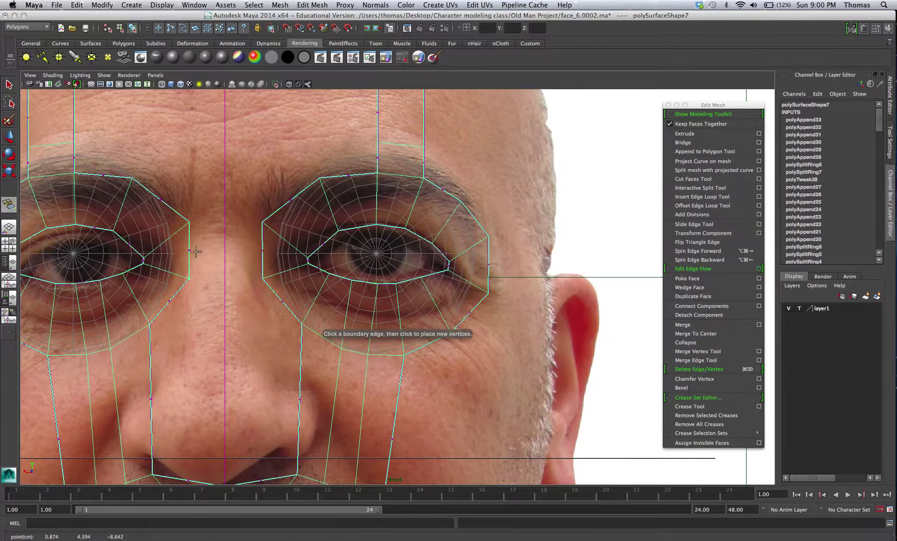
left_click(261, 251)
key("Return")
key("w")
- Examine the new nose-bridge polygon and surrounding face mesh in the front and perspective views
right_click_drag(355, 313, 255, 288, "alt")
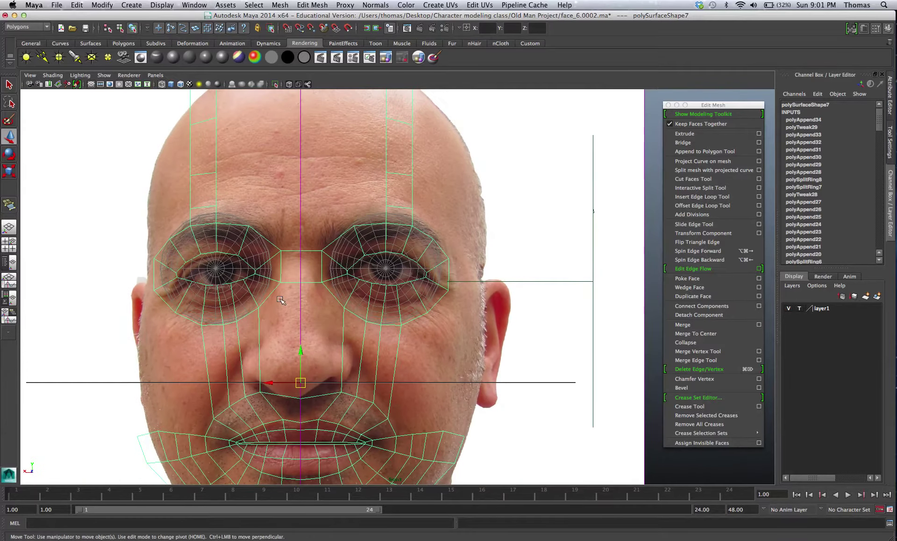
middle_click_drag(277, 285, 294, 176, "alt")
scroll(294, 175, "down", 2)
key("space")
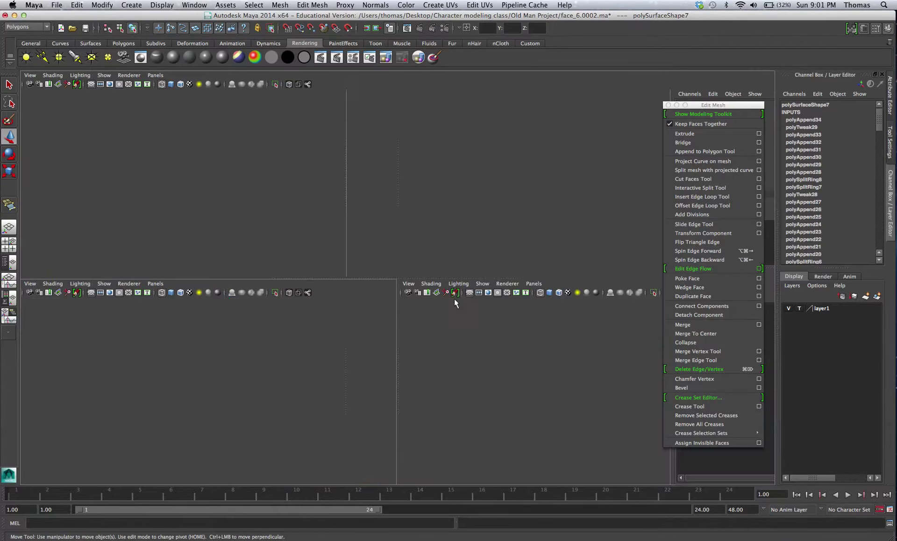
key("space")
left_click_drag(421, 289, 283, 299, "alt")
right_click_drag(283, 299, 234, 327, "alt")
middle_click_drag(243, 392, 234, 327, "alt")
right_click_drag(227, 353, 236, 381, "alt")
left_click(247, 391)
left_click_drag(252, 393, 215, 279)
- Adjust the pivot of the selected eyeball sphere onto the face's vertical centre line between the eyes
left_click(288, 260)
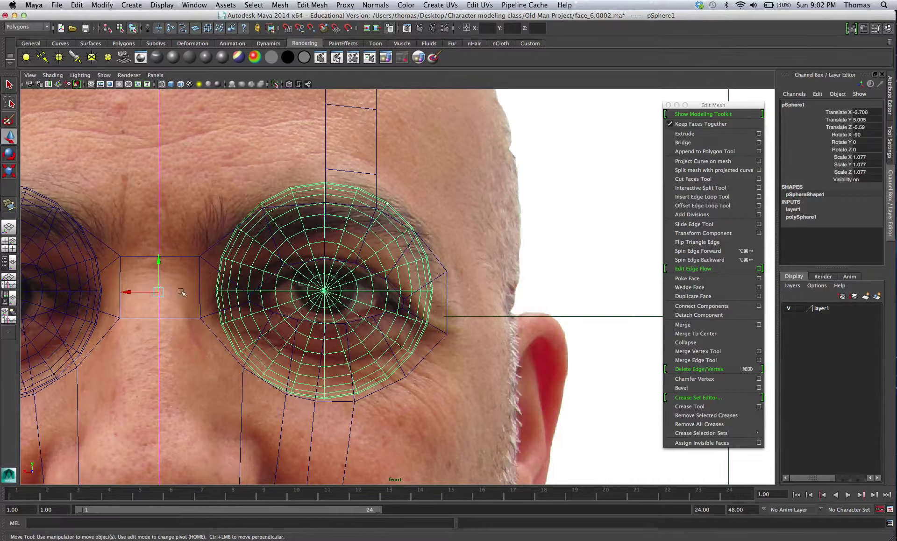
key("Home")
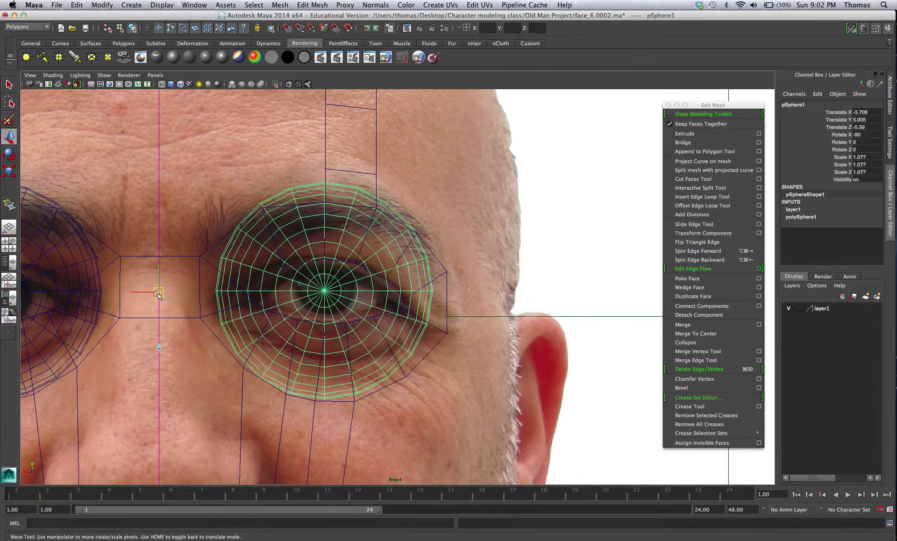
mouse_move(157, 293)
left_mouse_down()
mouse_move(167, 295)
mouse_move(159, 293)
left_mouse_up()
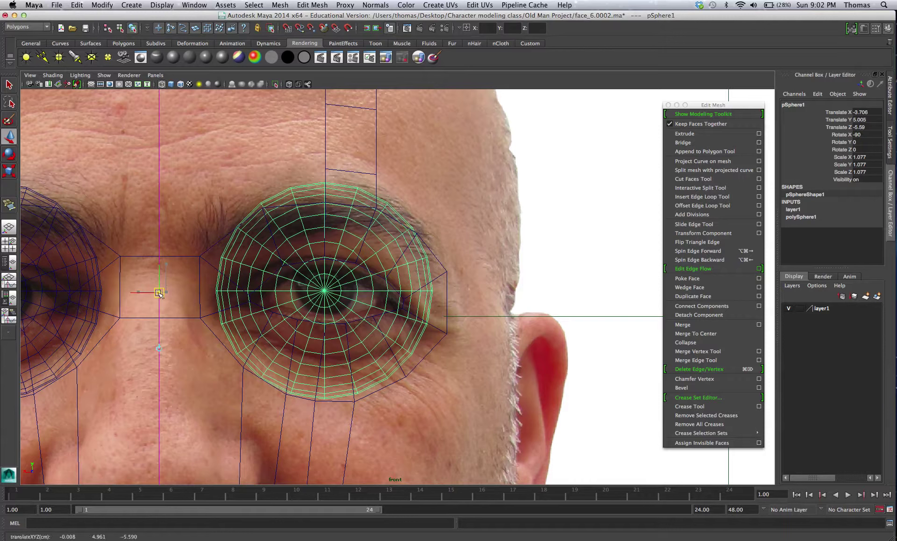
key("Home")
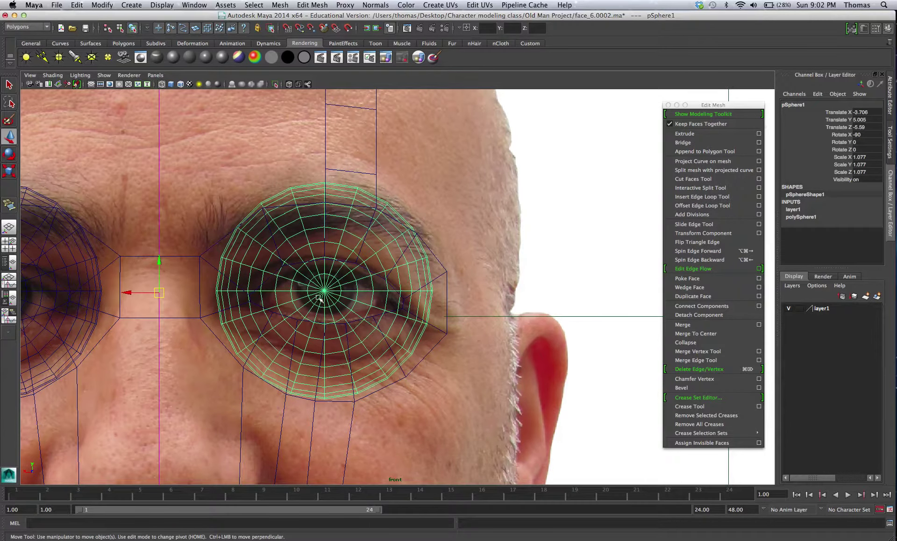
- Set layer1, which holds both eyeball spheres, to template display and clear the selection
right_click_drag(201, 286, 147, 287, "alt")
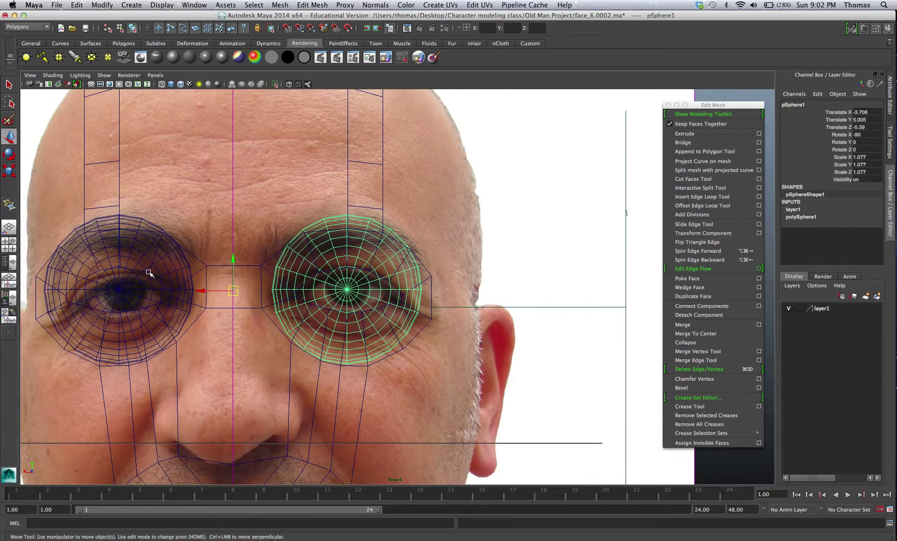
left_click(149, 272)
left_click(148, 286)
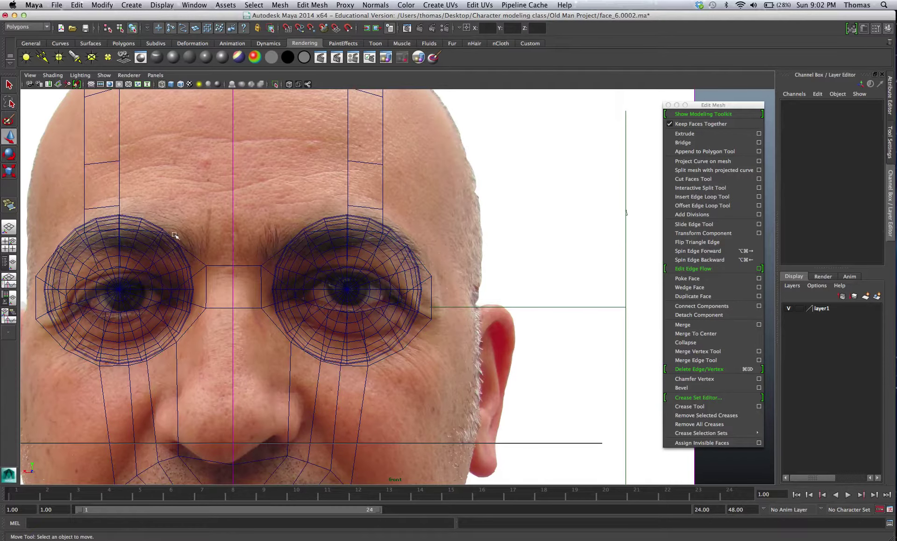
left_click(72, 229)
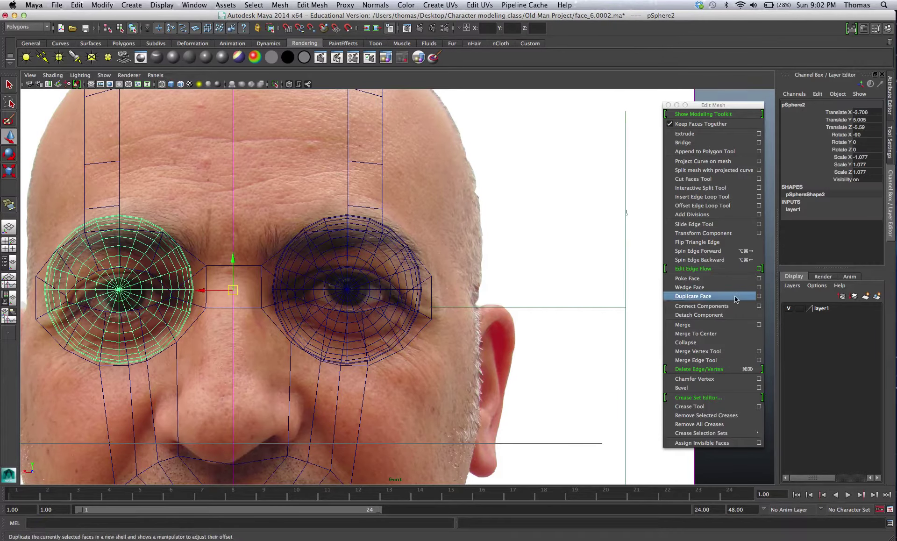
left_click(818, 309)
left_click(799, 308)
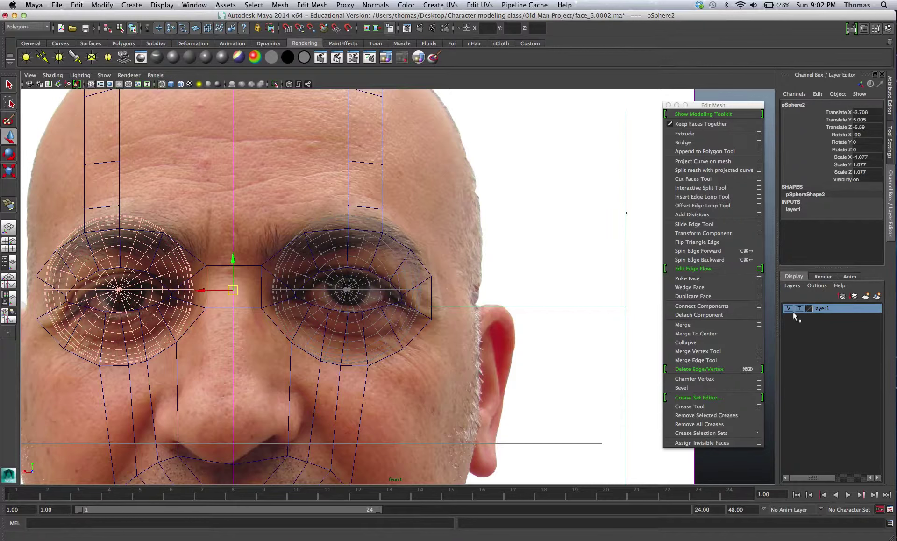
left_click(439, 262)
- Switch the face mesh to edge selection and select the inner edge loops around both eye openings
right_click_drag(327, 271, 459, 275, "alt")
right_click_drag(376, 275, 456, 275, "alt")
middle_click_drag(384, 274, 540, 276, "alt")
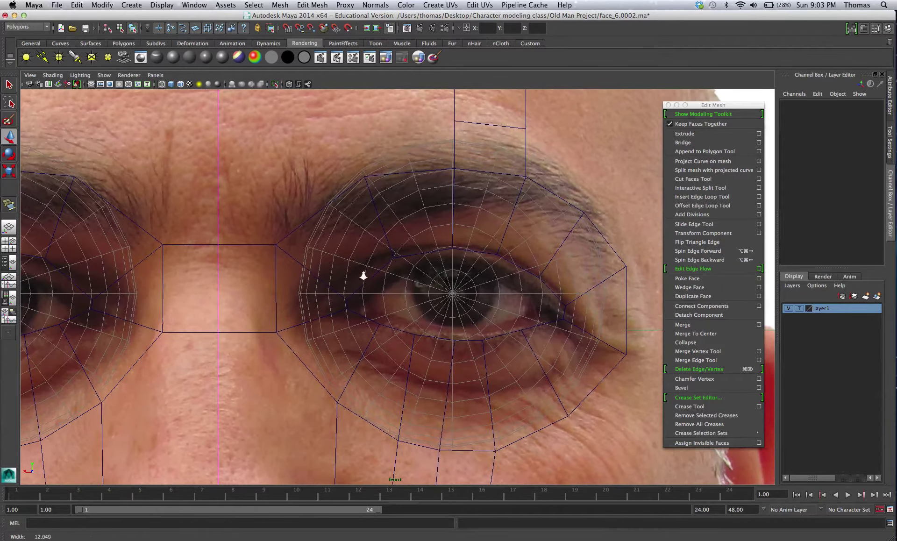
right_click_drag(362, 274, 441, 255, "alt")
right_click(411, 249)
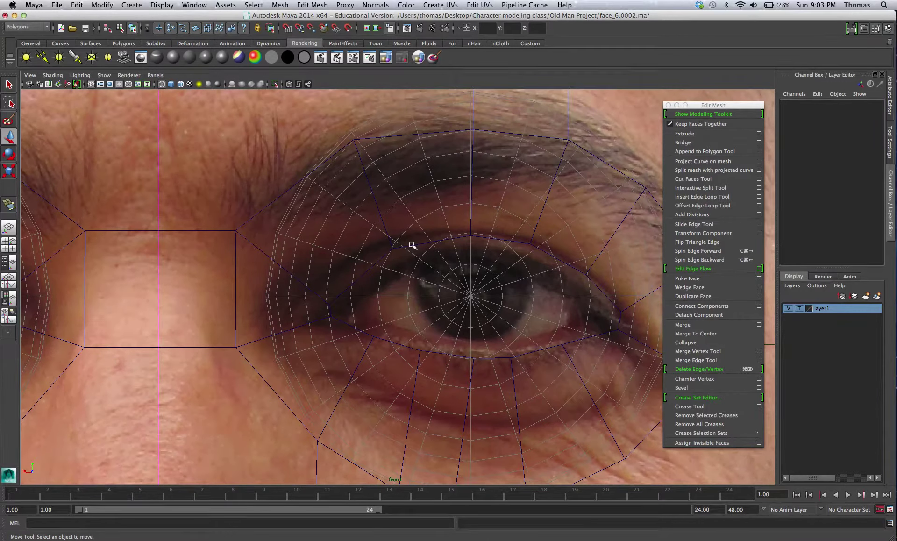
right_click(411, 245)
right_click_drag(412, 245, 422, 225)
left_click(422, 244)
right_click(422, 244)
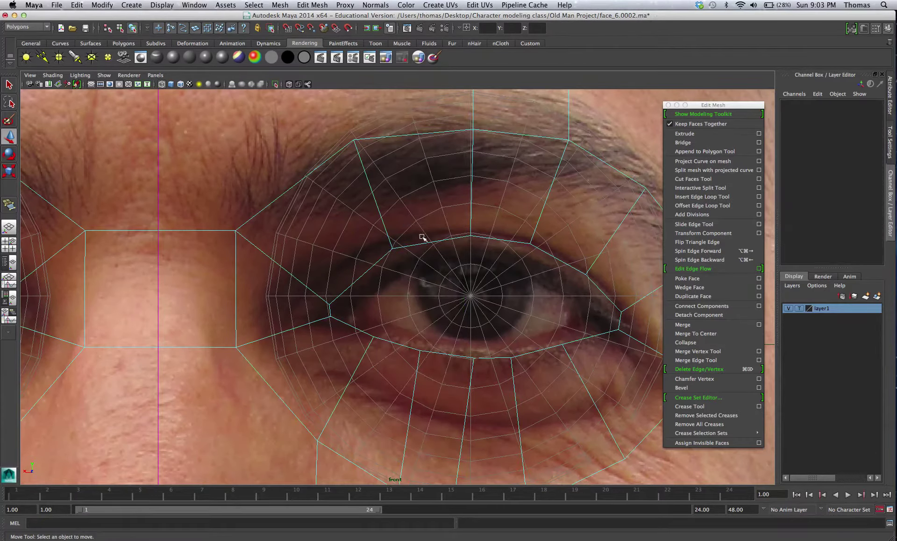
left_click(422, 244)
double_click(422, 245)
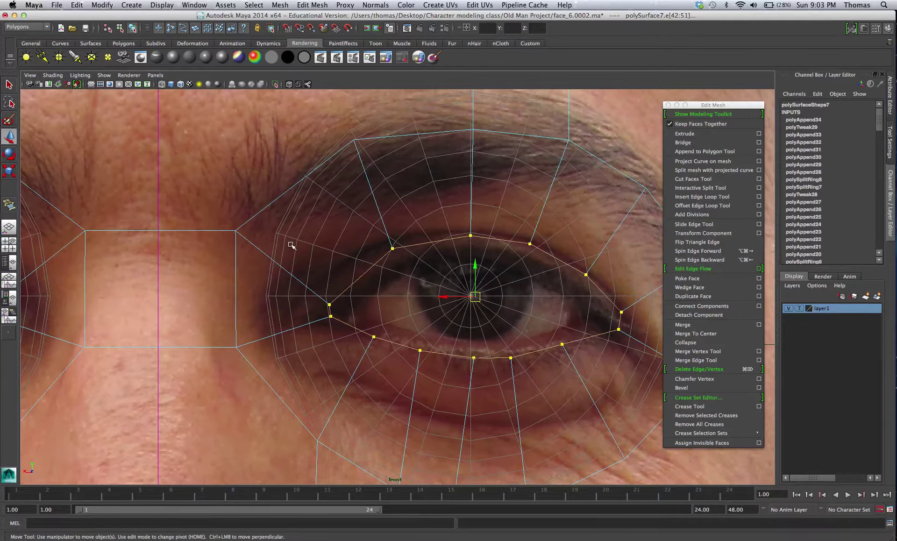
- Extrude the selected eye-opening edge loops and activate the Move tool
middle_click_drag(294, 246, 488, 242, "alt")
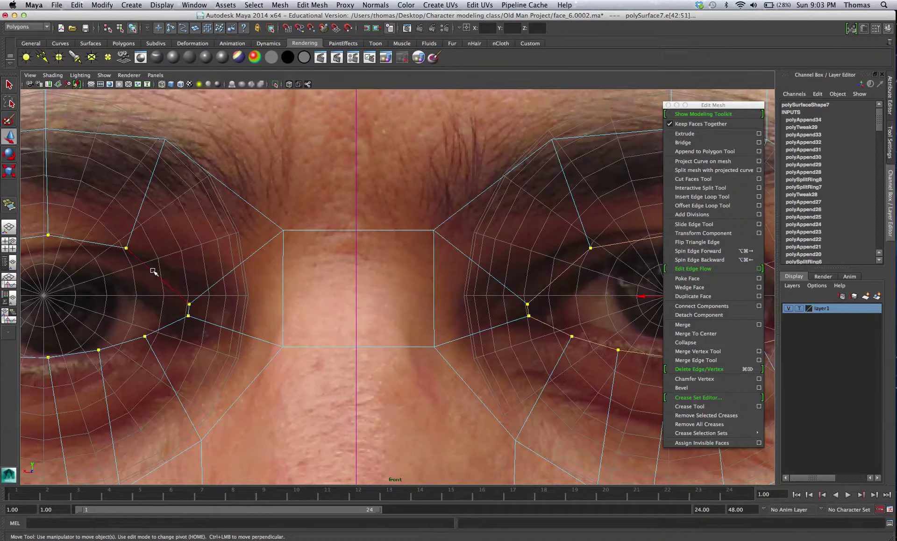
scroll(310, 262, "down", 3)
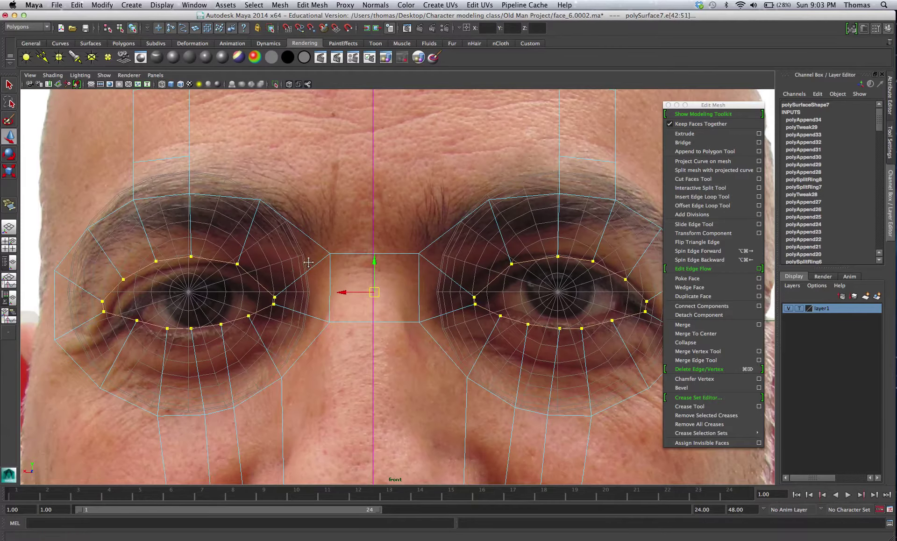
middle_click_drag(310, 262, 259, 262, "alt")
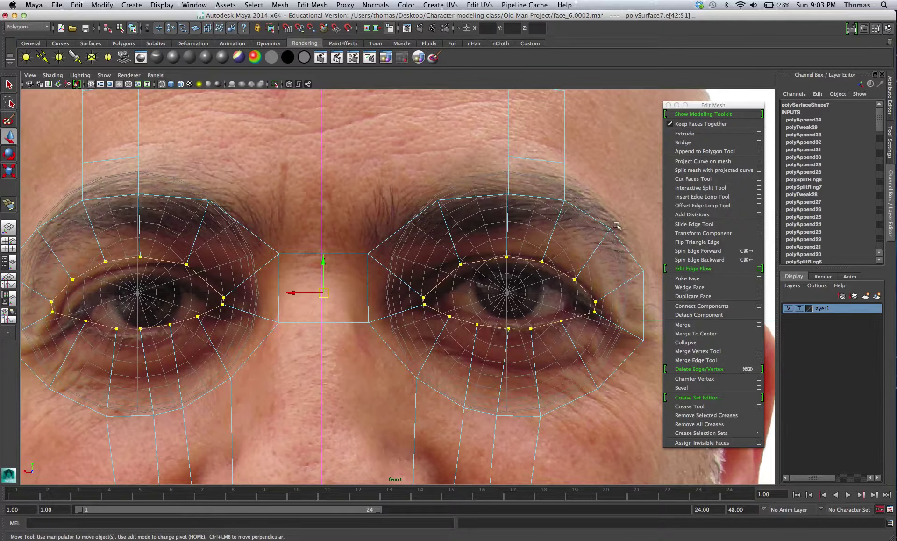
left_click(685, 134)
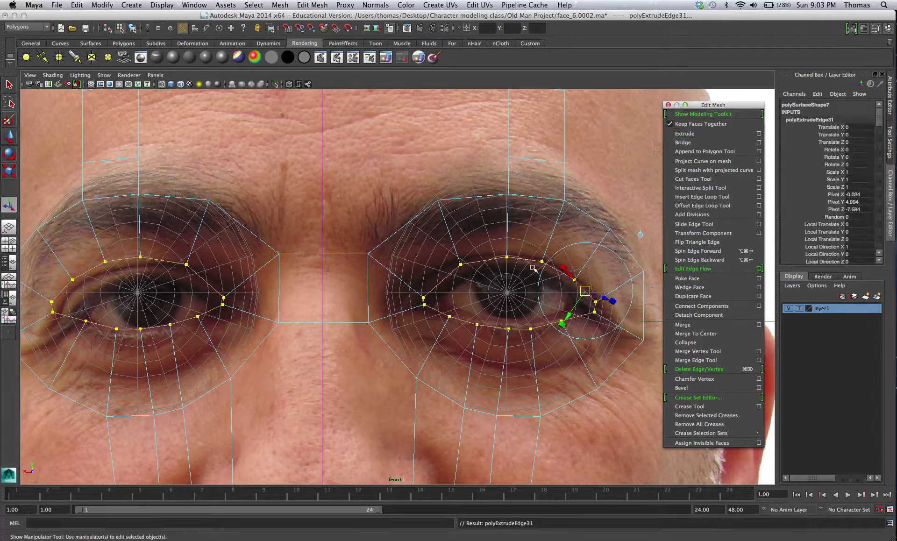
key("w")
- Try to move the extruded eyelid edges in depth along the Z axis, checking against the side-view reference
key("space")
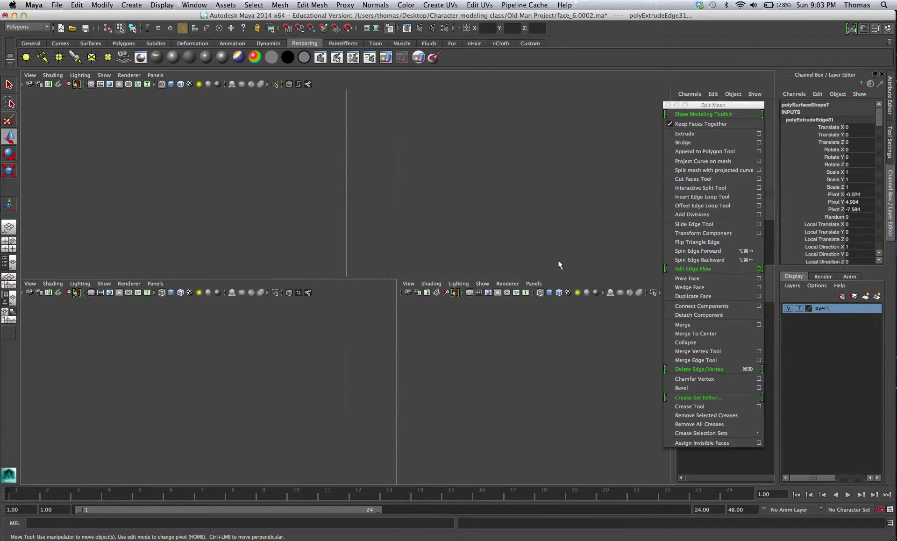
left_click_drag(615, 374, 619, 375)
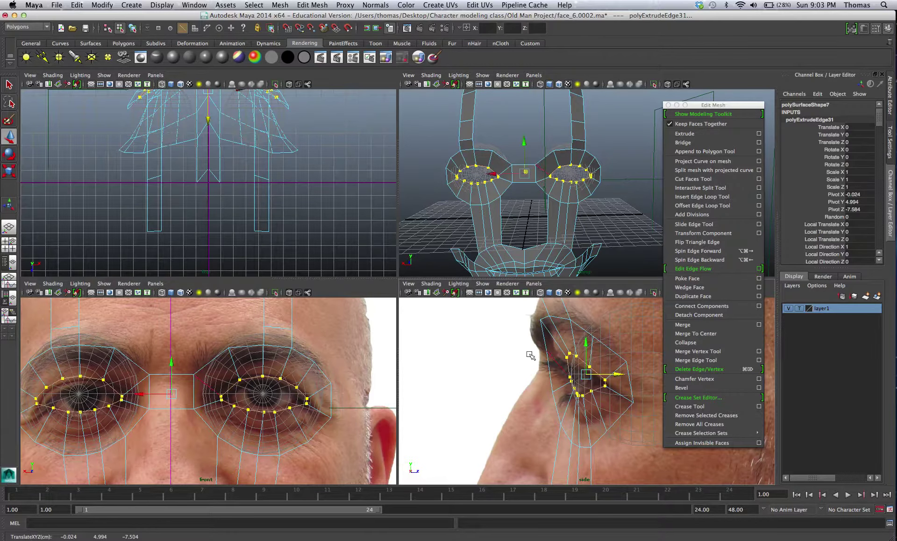
key("space")
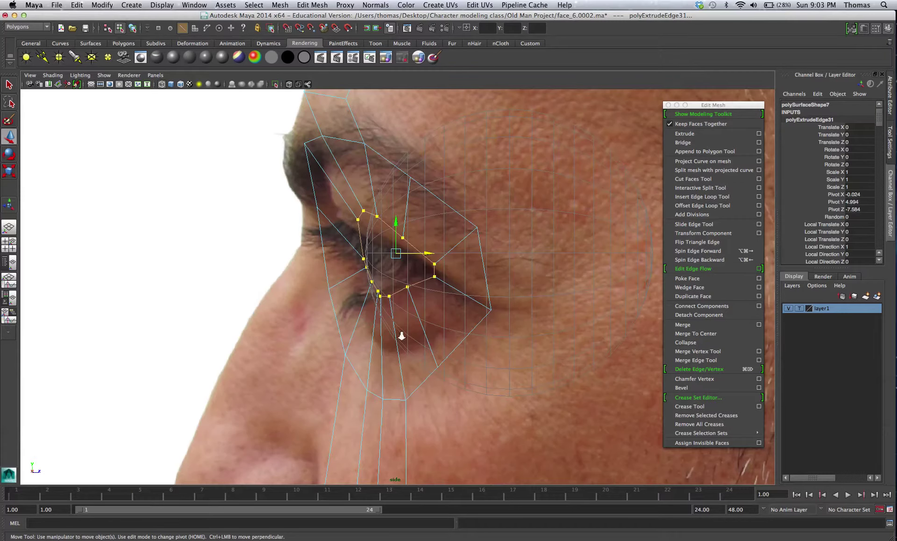
scroll(433, 336, "up", 2)
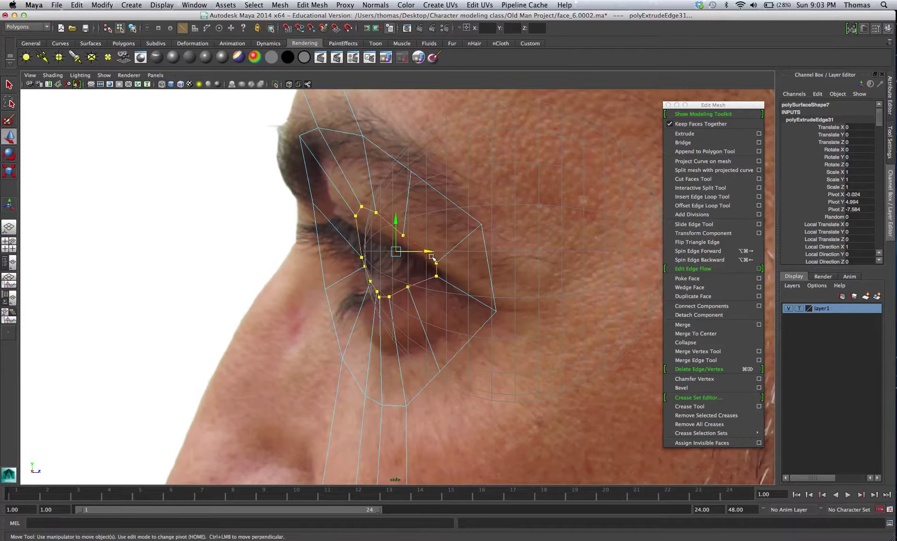
left_click_drag(427, 252, 423, 252)
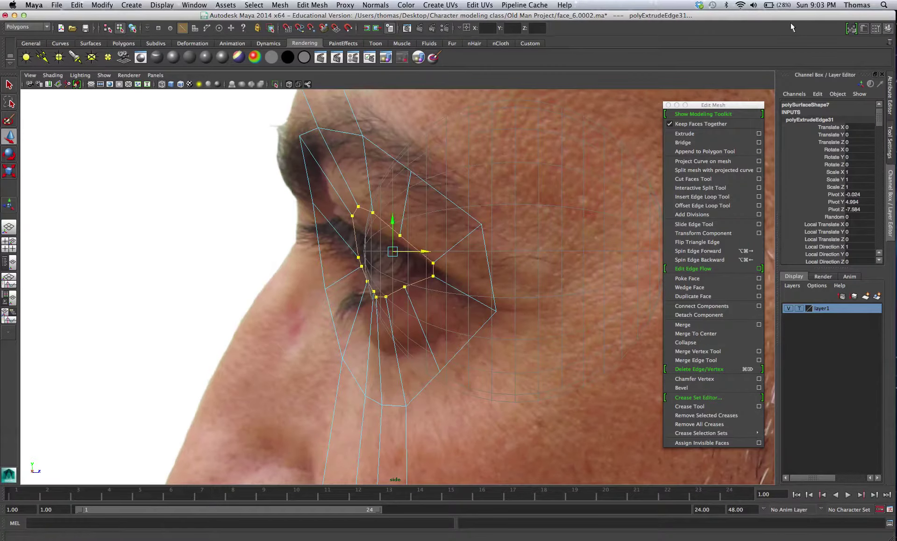
- Turn off Reflection in the Move Tool settings, relocating the floating Edit Mesh window clear of the options
left_click(876, 30)
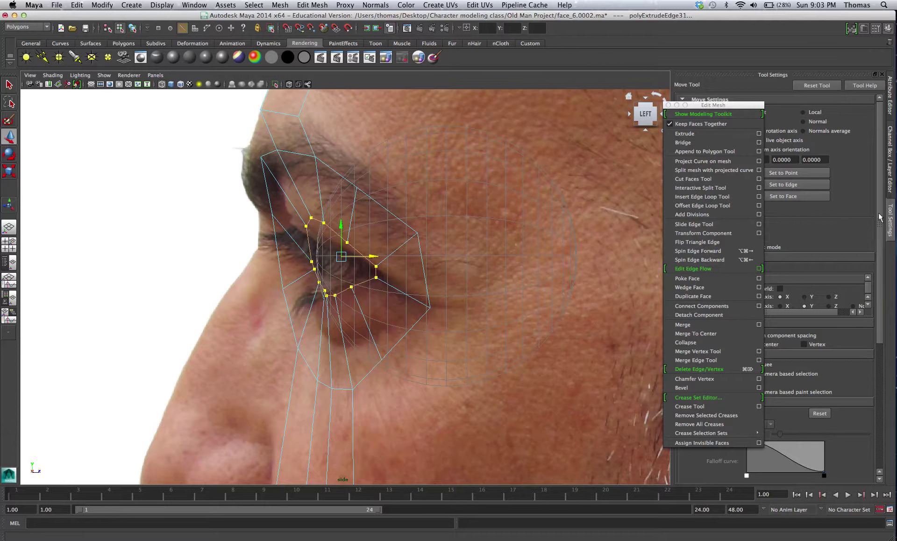
scroll(880, 216, "down", 5)
left_click_drag(717, 105, 606, 301)
scroll(881, 280, "down", 5)
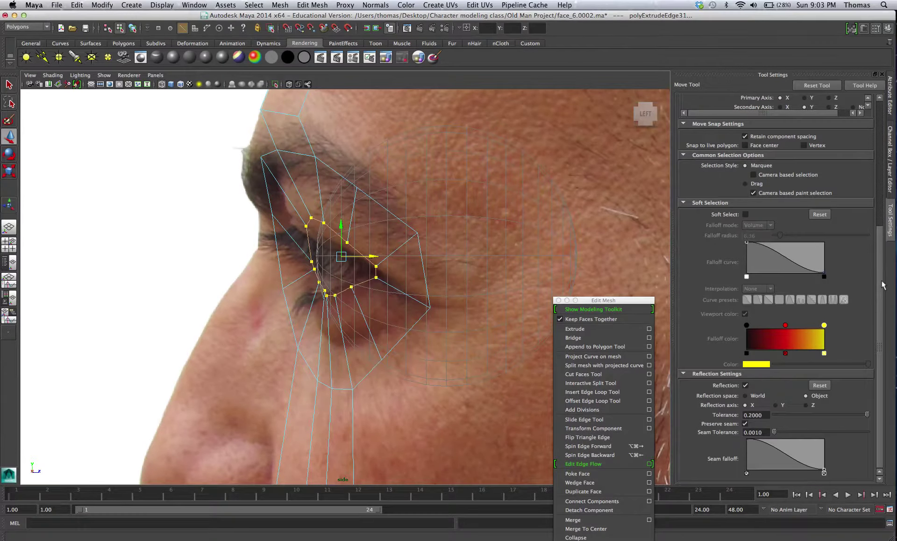
left_click(745, 385)
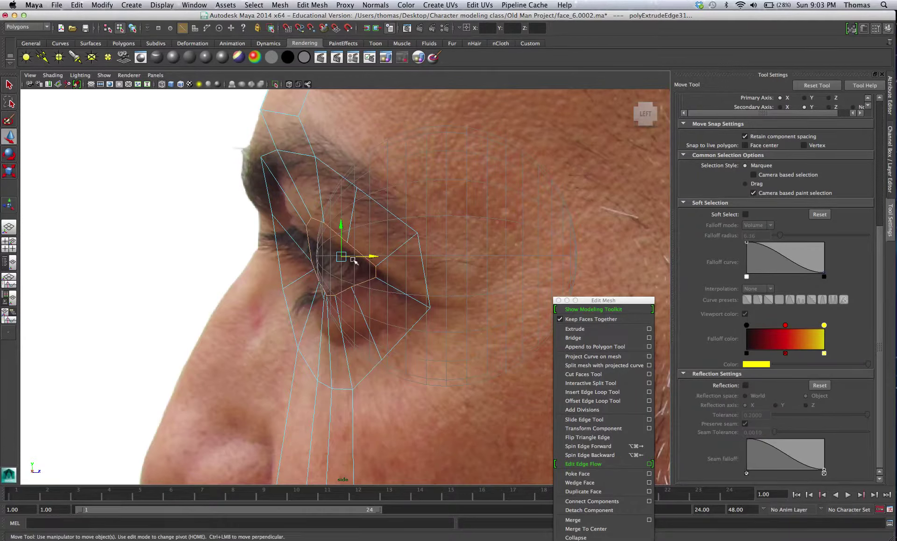
- Move the extruded eyelid edges slightly back into the head in side view, and activate the Scale tool in perspective
left_click_drag(367, 256, 375, 258)
key("r")
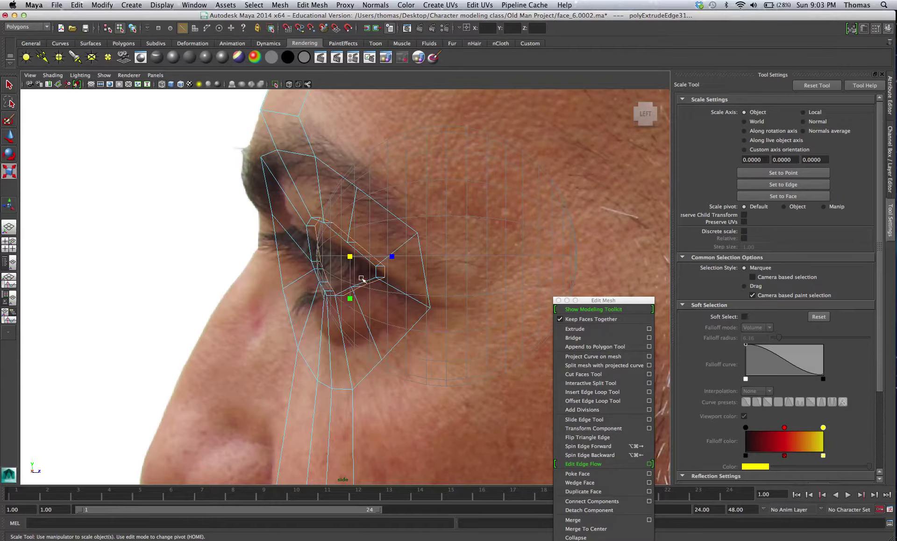
key("space")
key("space")
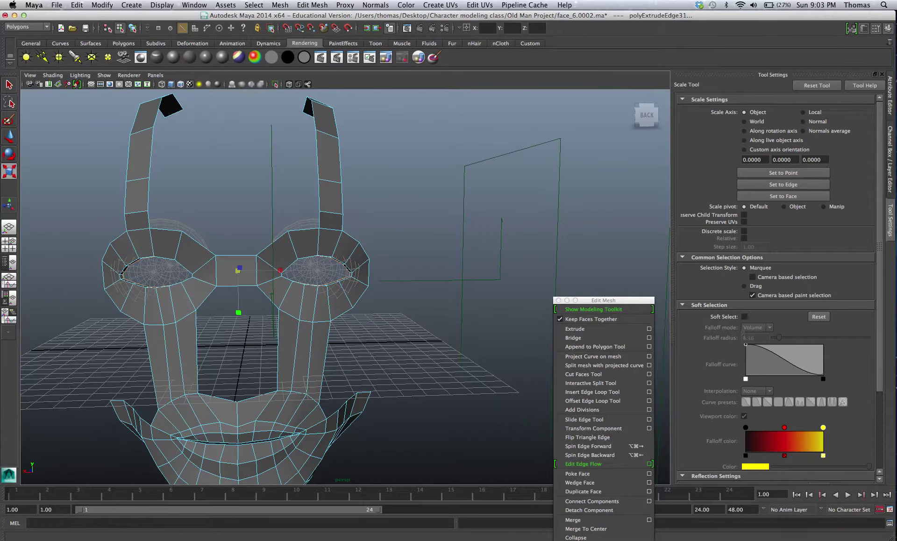
- Activate the Move tool and select an extruded upper-lid edge near the inner eye corner in the front view
scroll(745, 332, "down", 5)
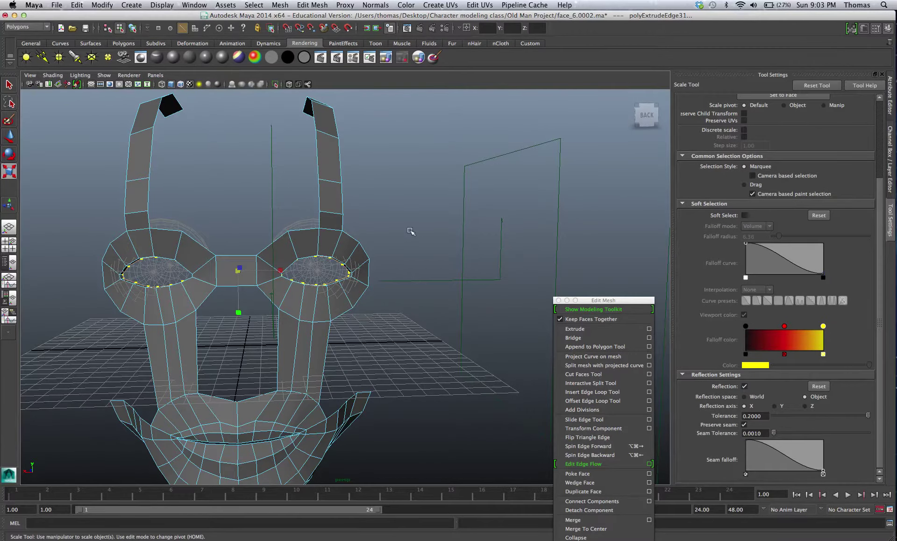
key("space")
key("space")
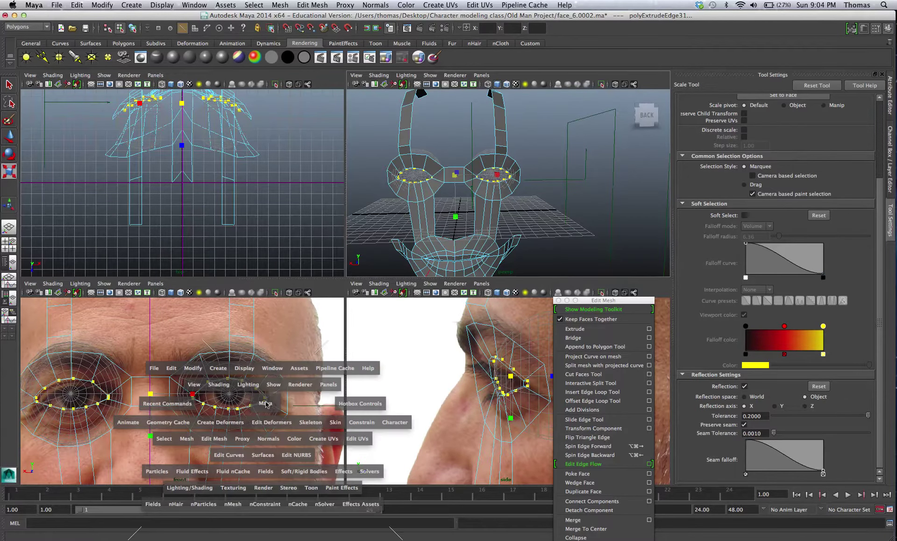
scroll(434, 330, "up", 6)
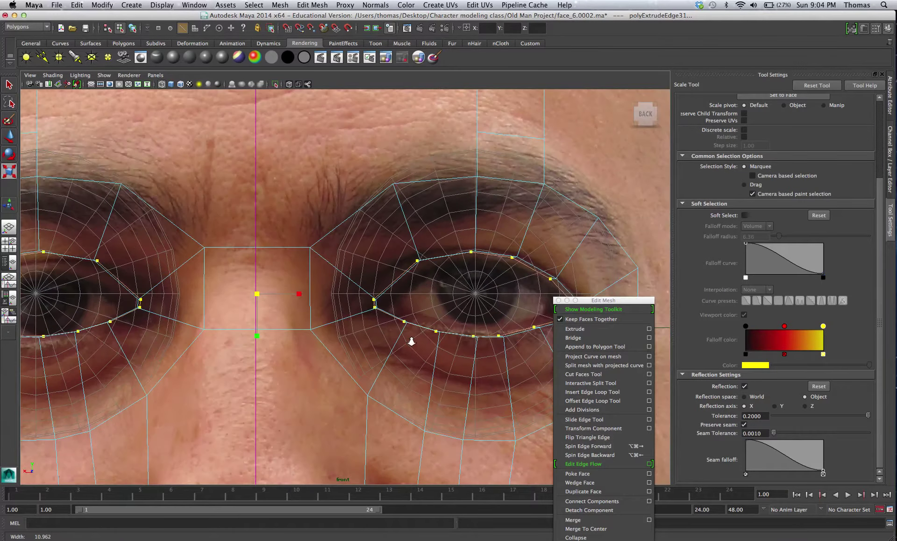
scroll(443, 308, "up", 2)
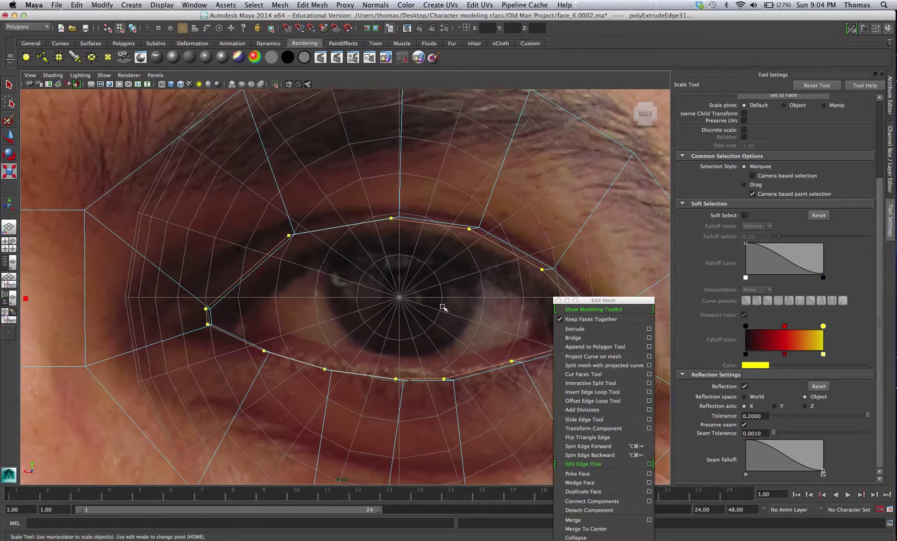
left_click_drag(288, 240, 290, 245)
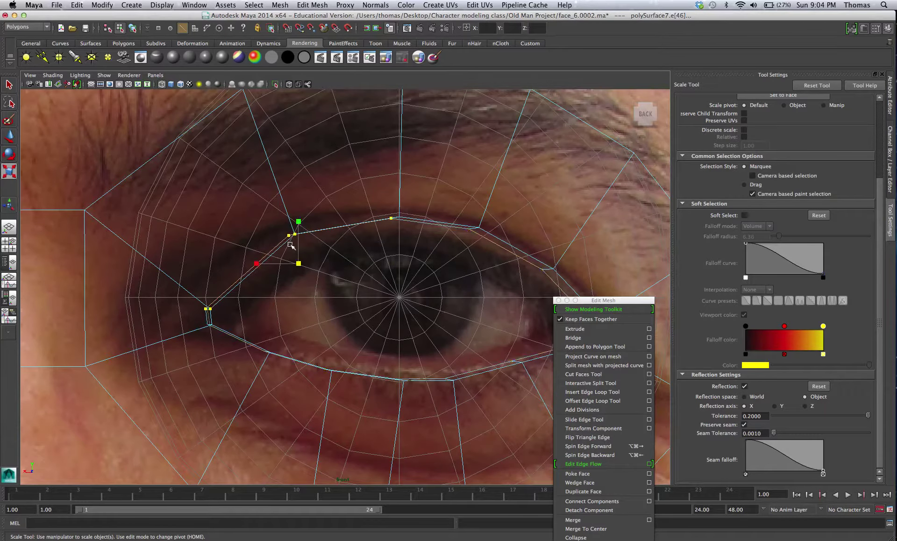
scroll(304, 257, "up", 1)
left_click(180, 314)
key("w")
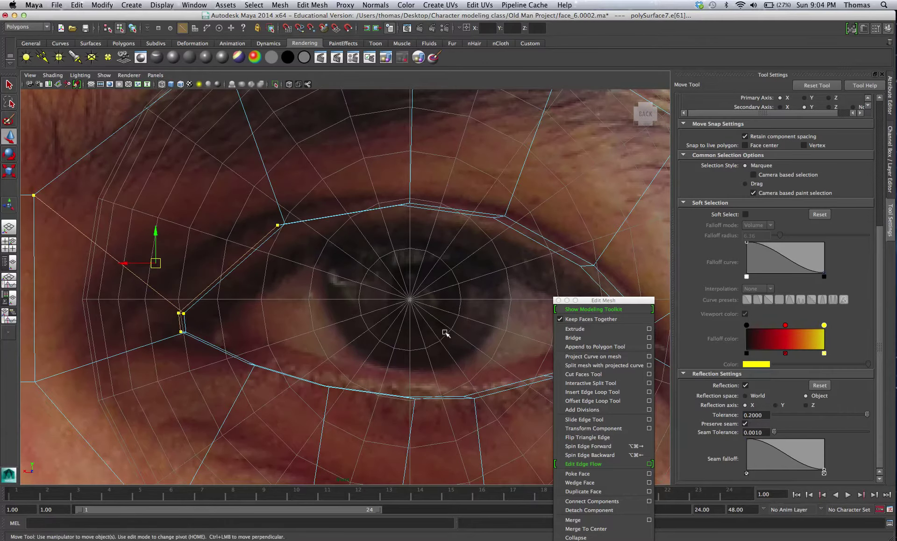
right_click_drag(444, 332, 472, 331, "alt")
left_click(276, 223)
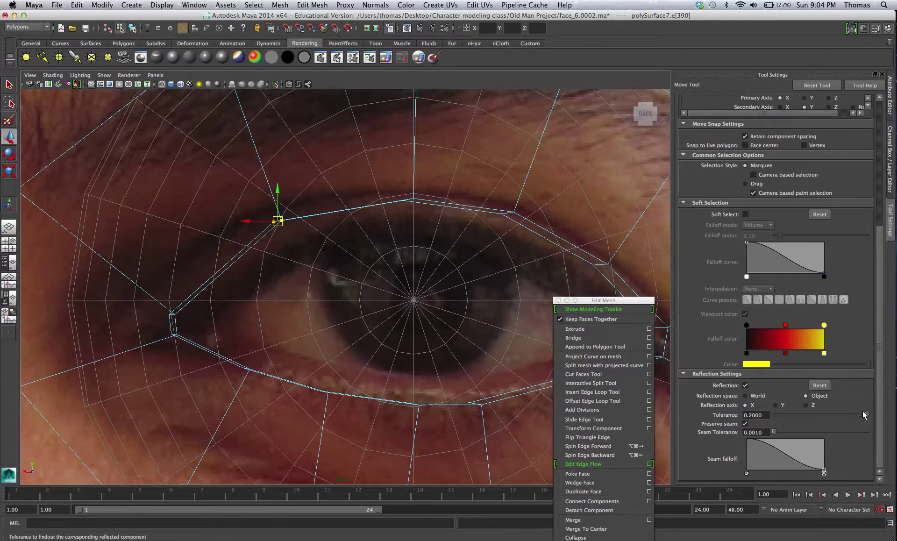
- Select the extruded upper-lid vertex nearest the inner eye corner and set the Move tool's reflection tolerance to 0.0985
left_click_drag(789, 415, 787, 415)
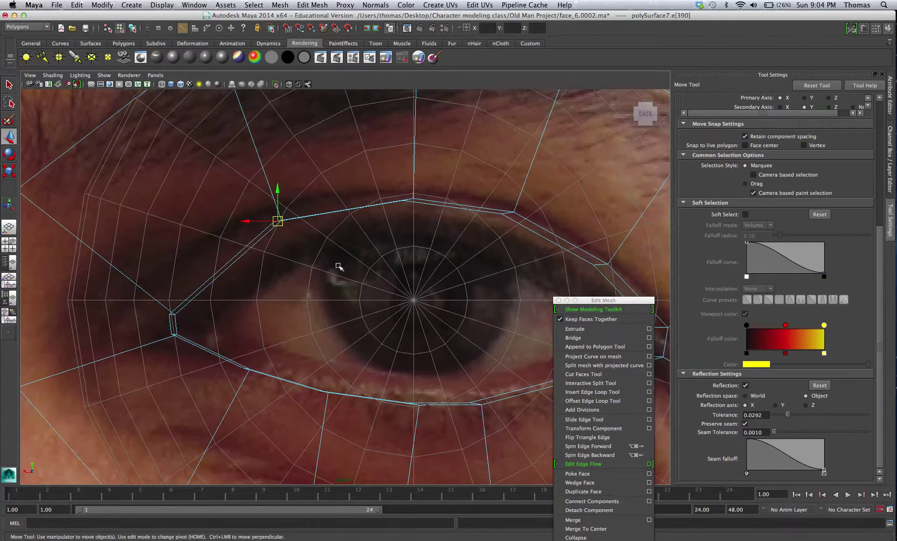
double_click(276, 229)
right_click_drag(276, 229, 262, 213)
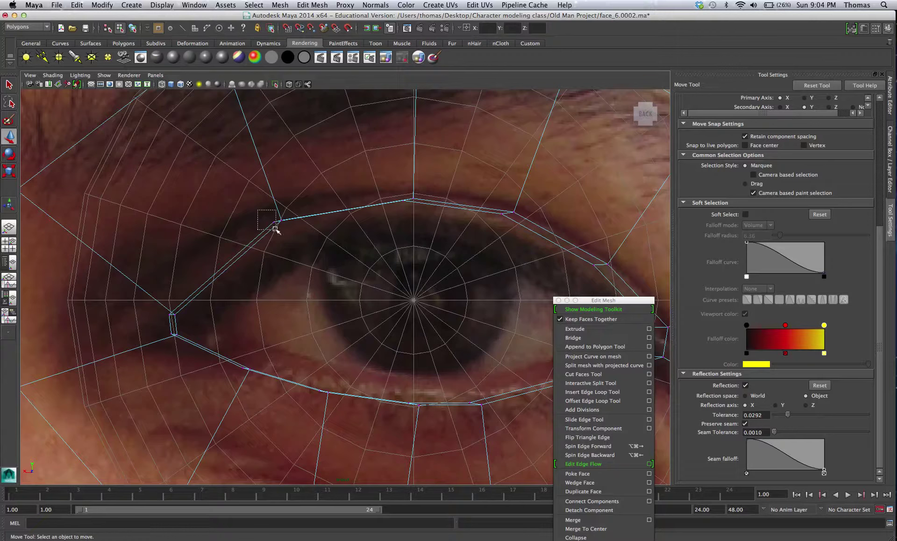
left_click_drag(276, 229, 276, 229)
right_click_drag(303, 252, 230, 253, "alt")
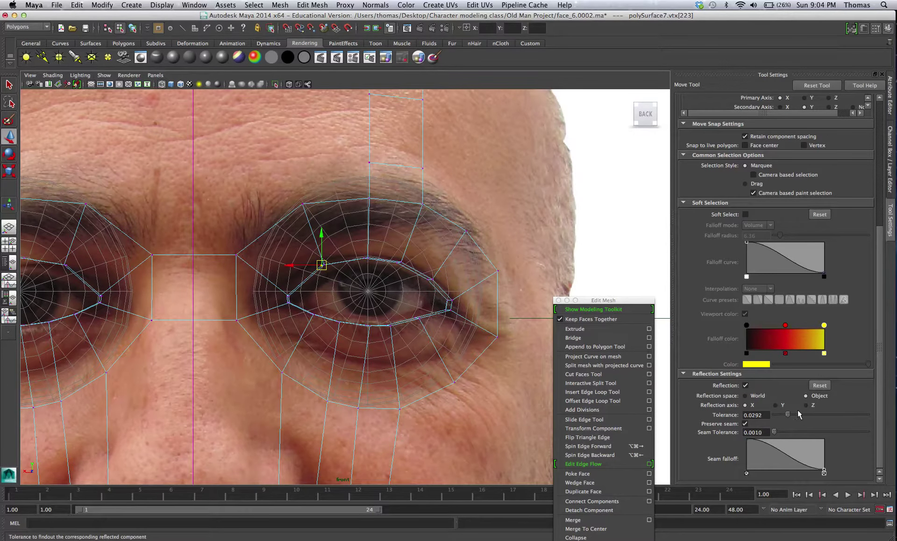
right_click_drag(286, 318, 363, 280, "alt")
left_click_drag(805, 413, 819, 414)
- Move the four extruded upper-lid vertices slightly into the eye opening, offsetting them from the original lid edge
middle_click_drag(328, 259, 445, 256, "alt")
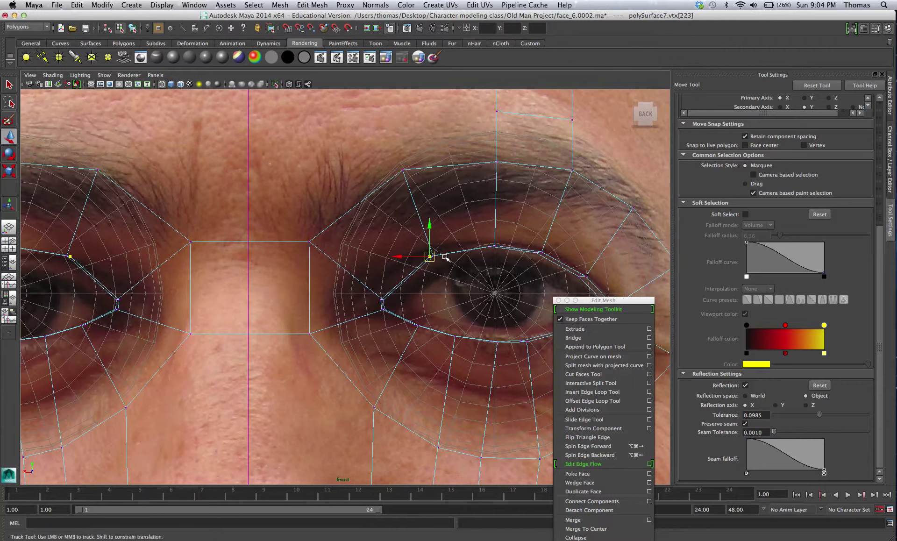
left_click_drag(431, 257, 436, 258)
right_click_drag(408, 256, 564, 257, "alt")
left_click(573, 228)
left_click_drag(573, 227, 581, 232)
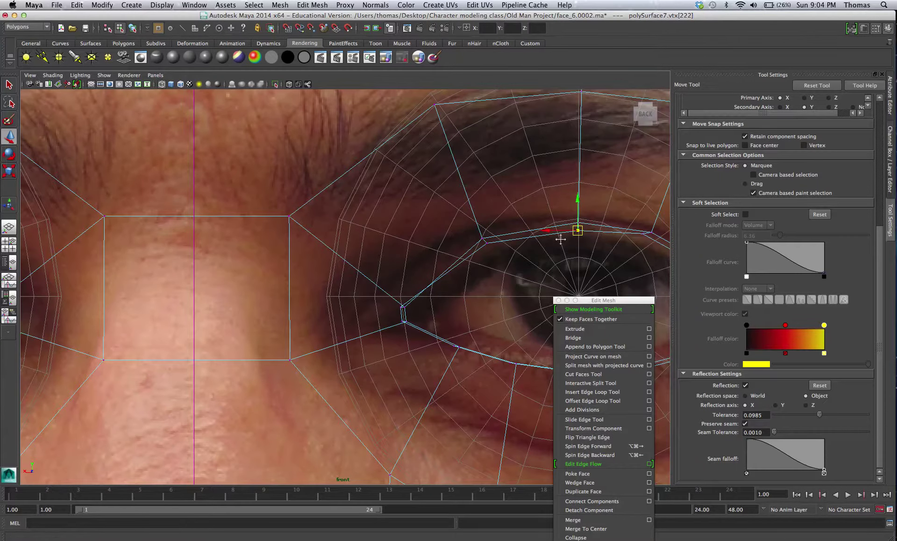
middle_click_drag(573, 239, 369, 236, "alt")
left_click_drag(419, 240, 424, 238)
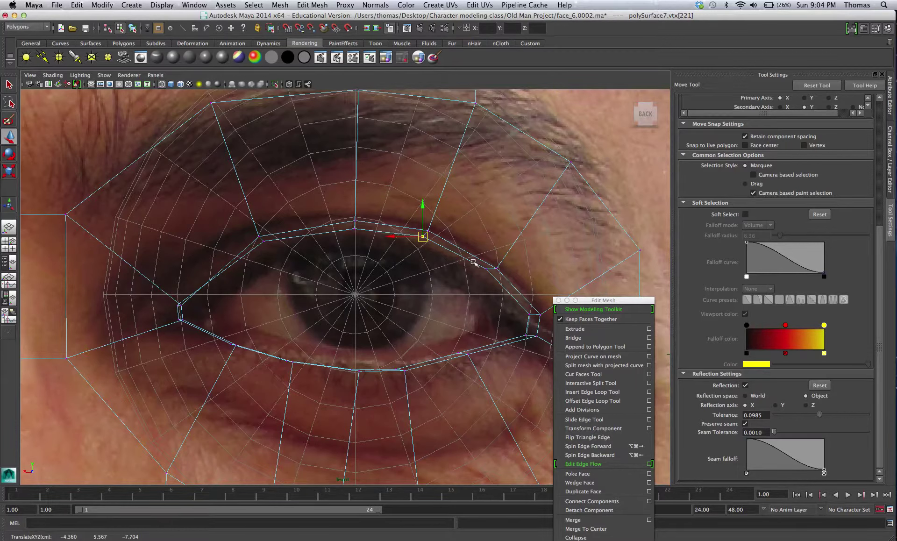
left_click(489, 272)
left_click_drag(487, 270, 490, 272)
- Move the two extruded outer-corner vertices and the adjacent lower-lid vertex inward from the original lid edge
left_click(532, 314)
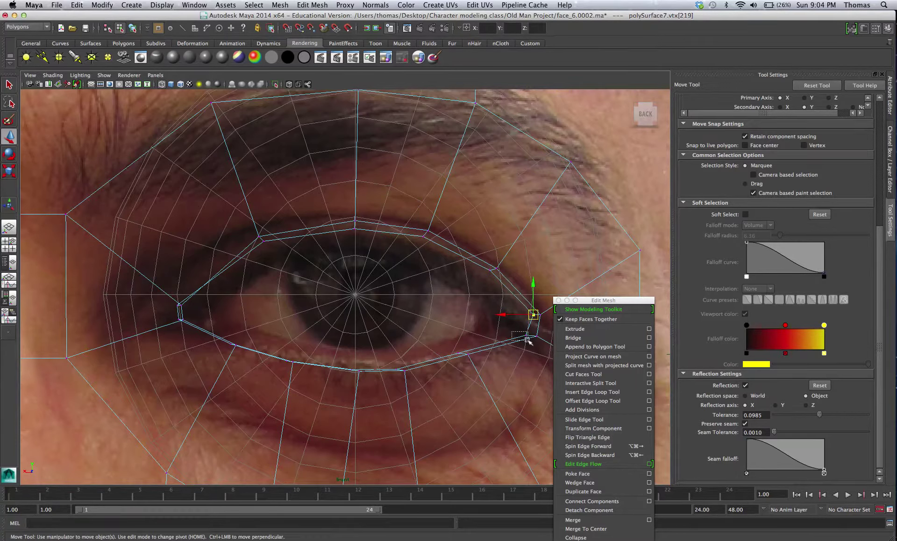
left_click(529, 335)
left_click(461, 349)
right_click_drag(379, 352, 436, 330, "alt")
middle_click_drag(330, 377, 283, 254, "alt")
right_click_drag(243, 262, 477, 277, "alt")
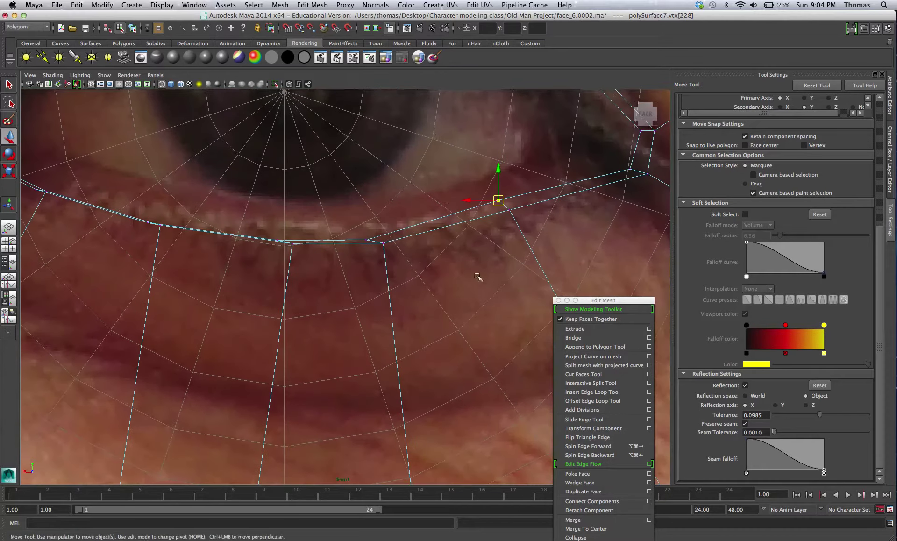
- Raise the extruded lower-lid vertices beneath the iris slightly above the original lid edge
left_click(292, 244)
left_click_drag(283, 246, 284, 246)
left_click_drag(278, 240, 283, 231)
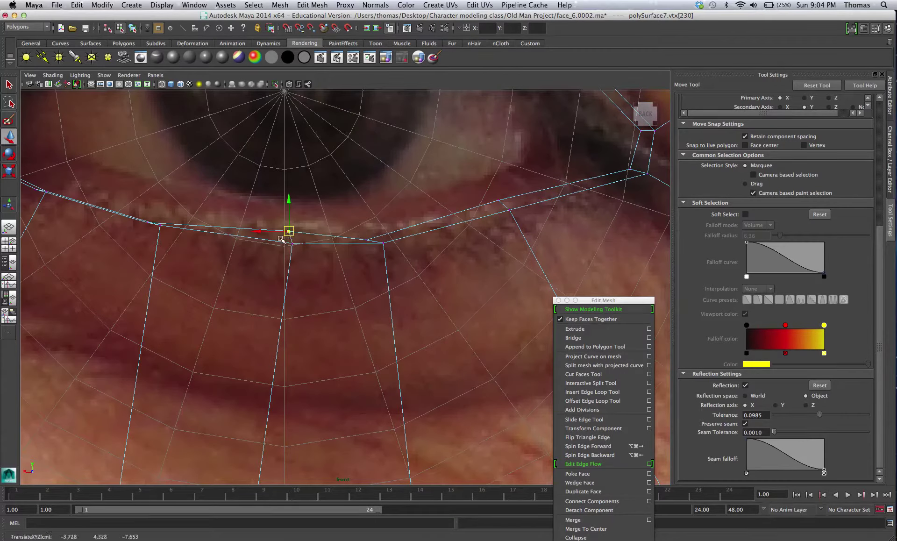
key("z")
left_click(366, 240)
left_click_drag(367, 241, 383, 234)
mouse_move(503, 205)
left_mouse_down()
mouse_move(519, 220)
mouse_move(503, 205)
left_mouse_up()
right_click_drag(409, 235, 358, 263, "alt")
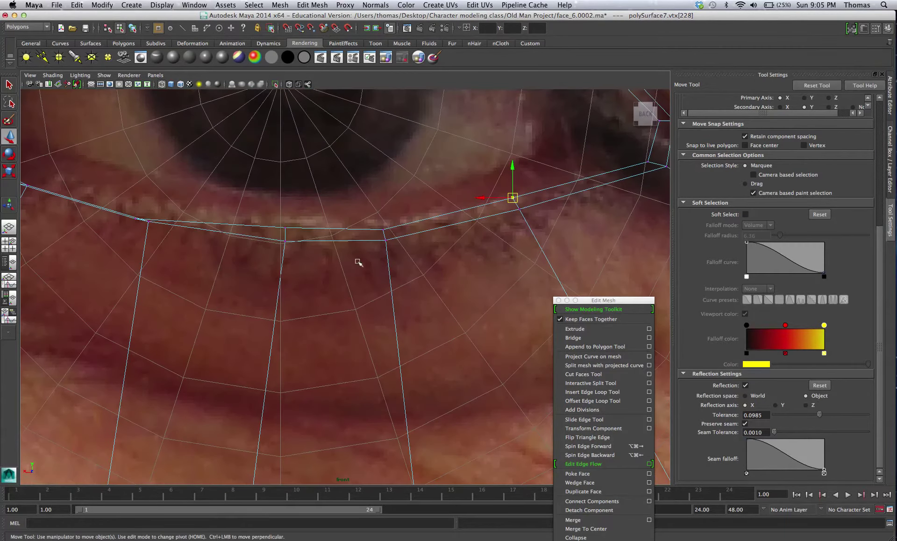
- Raise four extruded lower-lid vertices to the eyeball's lower rim in the photo, widening the lower-lid strip
left_click(133, 215)
left_click_drag(134, 216, 151, 183)
left_click(285, 228)
left_click_drag(286, 227, 285, 206)
left_click(383, 229)
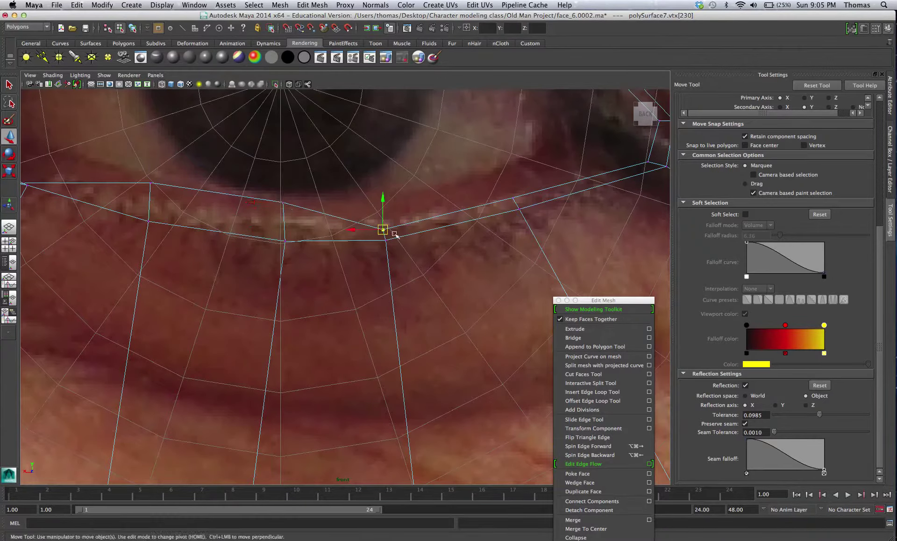
left_click_drag(383, 229, 376, 205)
left_click(512, 198)
left_click_drag(513, 198, 501, 178)
- Pull the lower-lid vertex near the inner corner and both extruded inner-corner vertices into the eye opening
middle_click_drag(412, 196, 564, 286, "alt")
left_click(171, 274)
left_click_drag(171, 274, 187, 243)
left_click(56, 215)
middle_click_drag(56, 214, 113, 225)
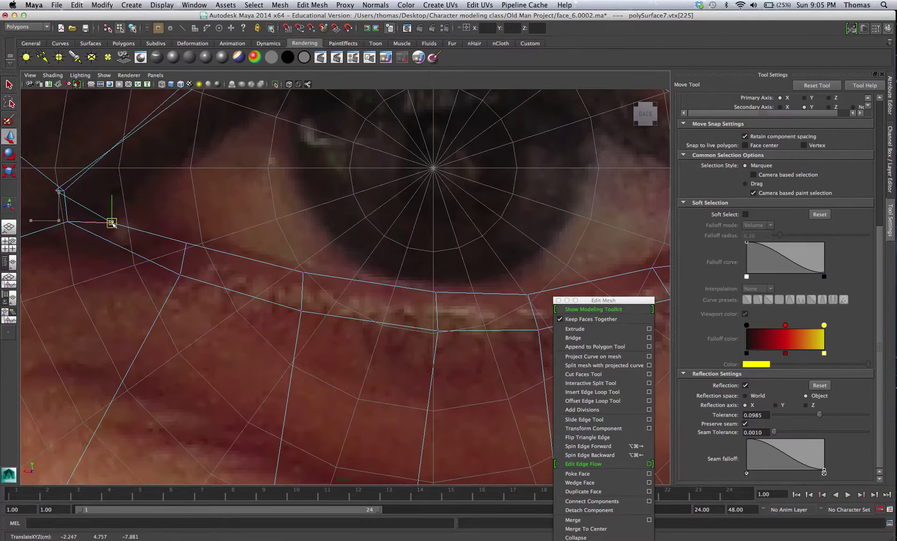
left_click(55, 190)
middle_click_drag(56, 190, 137, 325)
- Adjust the upper-lid vertices along the lid crease and inner rim so the lid strip follows the photo
left_click(237, 211)
middle_click_drag(237, 211, 238, 223)
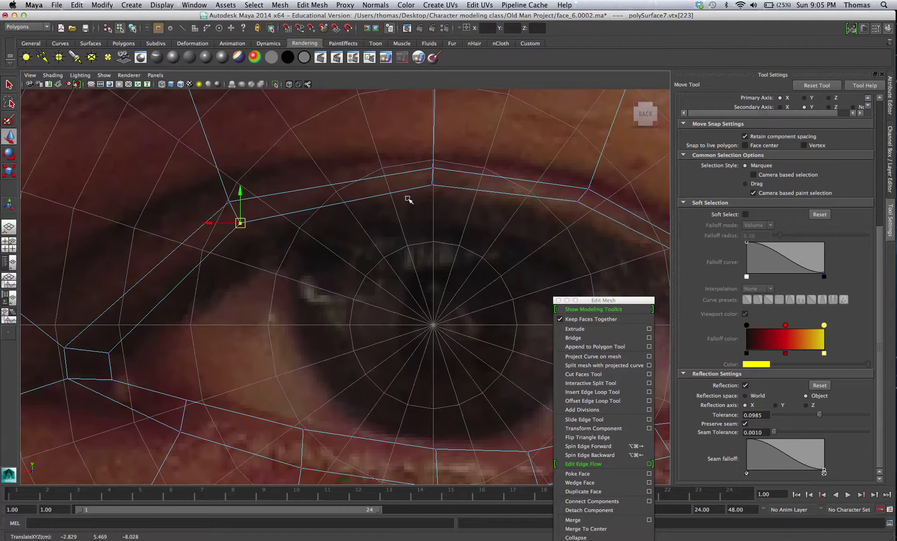
left_click(433, 167)
middle_click_drag(433, 168, 434, 161)
middle_click_drag(487, 212, 339, 204, "alt")
left_click_drag(391, 211, 406, 190)
middle_click_drag(461, 261, 346, 233, "alt")
left_click(427, 248)
middle_click_drag(427, 249, 421, 257)
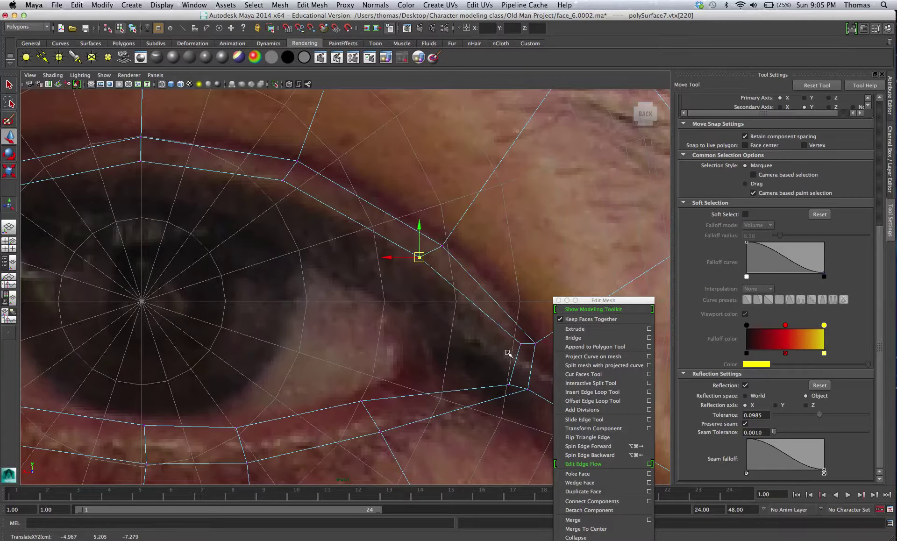
- Move the two extruded outer-corner vertices further into the eye opening to match the photo's eye corner
left_click(514, 340)
middle_click_drag(513, 340, 509, 378)
left_click(507, 384)
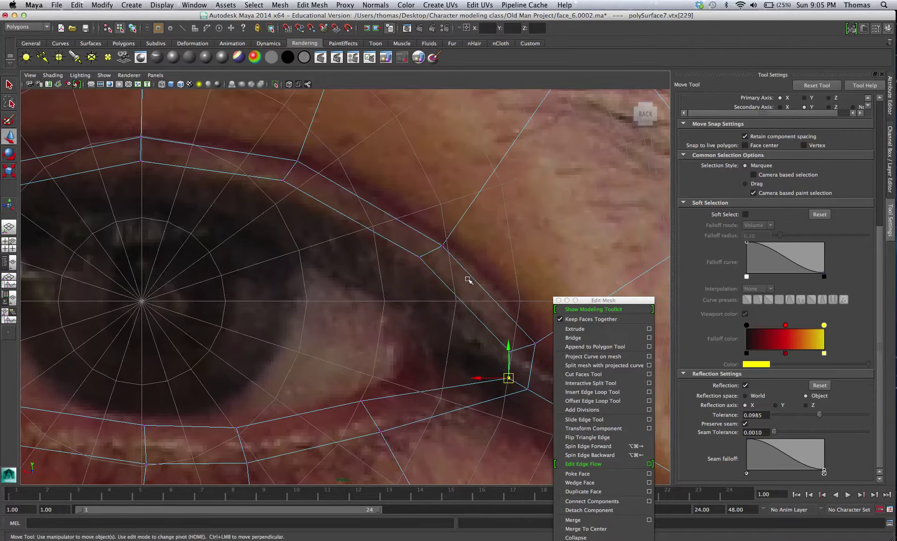
- Select the innermost eyelid edge loops of both eye openings in the perspective view
key("space")
key("space")
left_click_drag(374, 223, 306, 240, "alt")
right_click_drag(306, 241, 373, 252, "alt")
middle_click_drag(273, 243, 328, 257, "alt")
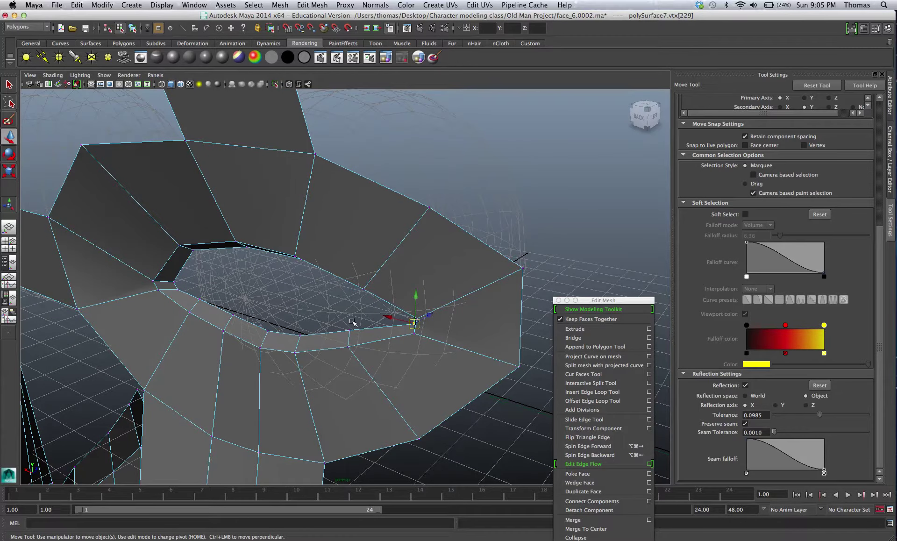
left_click_drag(312, 326, 288, 319, "alt")
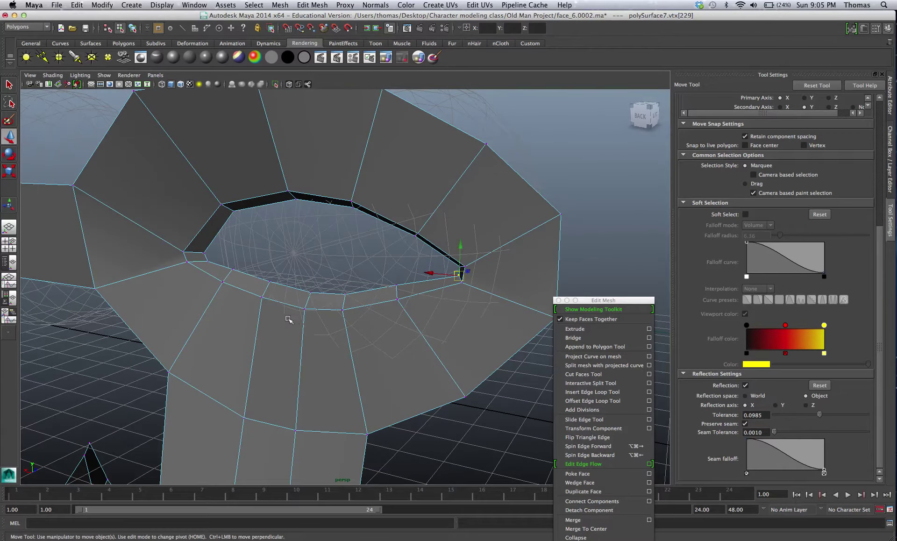
right_click(283, 286)
left_click(282, 263)
double_click(284, 286)
left_click_drag(232, 286, 274, 281, "alt")
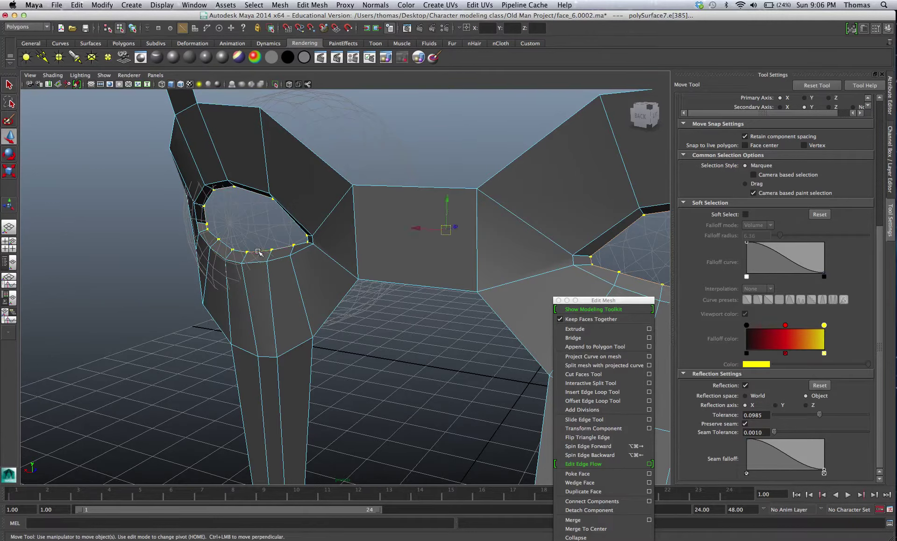
- Turn off Reflection, extrude both inner eyelid edge loops, and move the new edges back into the head along Z
left_click(745, 385)
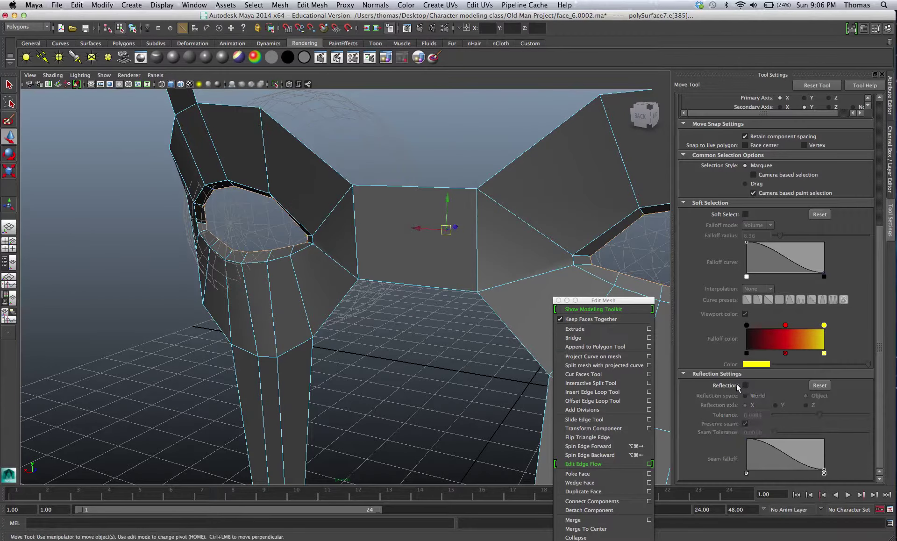
left_click(602, 328)
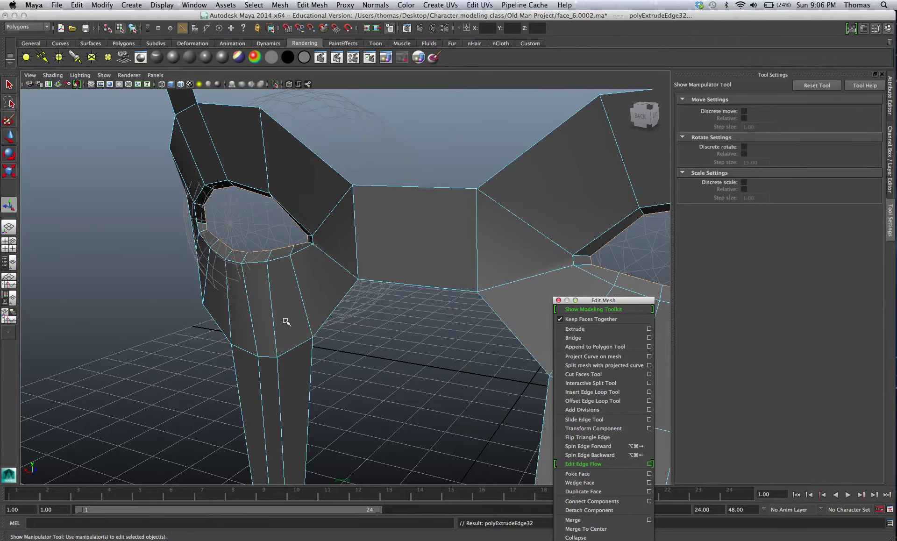
mouse_move(290, 321)
left_mouse_down("alt")
mouse_move(251, 317)
mouse_move(308, 313)
mouse_move(298, 314)
left_mouse_up("alt")
key("w")
left_click_drag(265, 248, 308, 263)
right_click_drag(360, 294, 409, 295, "alt")
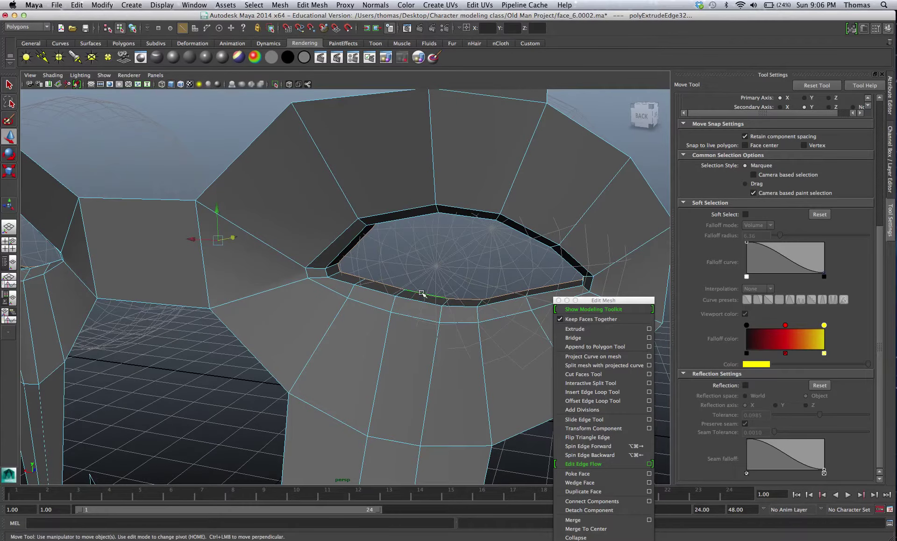
- Select one eye's newly extruded edge loop with the Scale tool and turn Reflection back on
double_click(422, 294)
key("r")
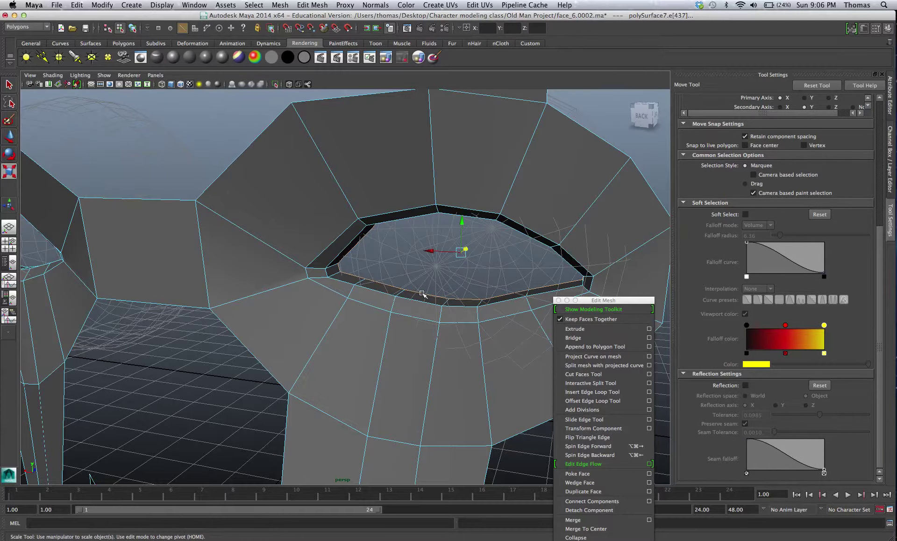
left_click_drag(461, 253, 470, 255)
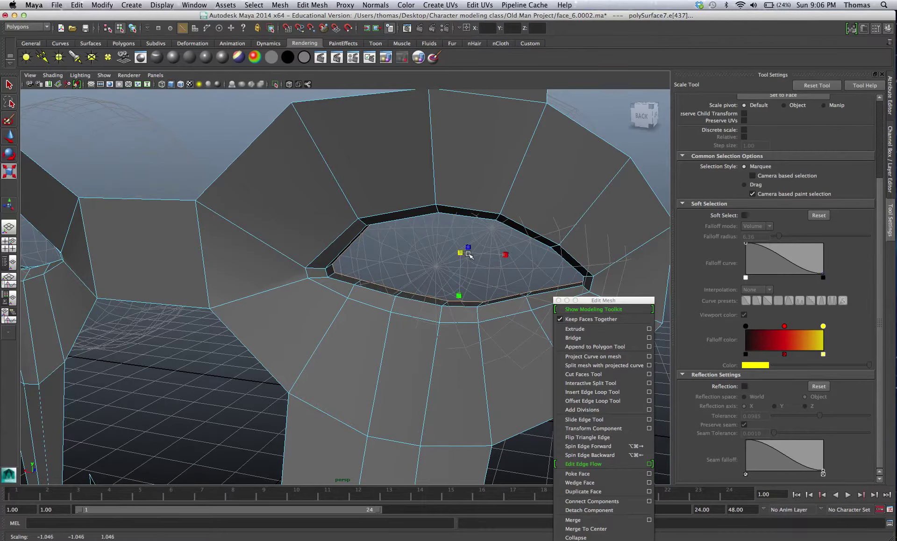
key("z")
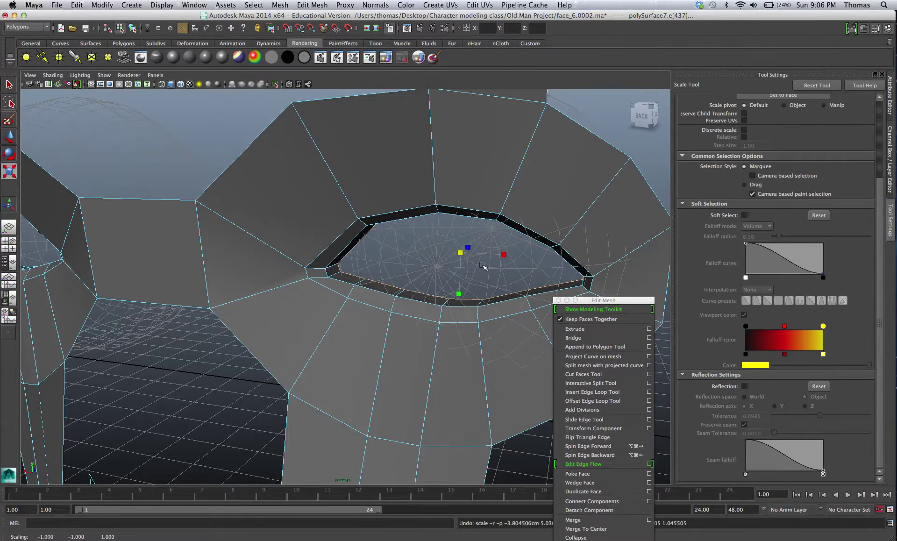
left_click(744, 386)
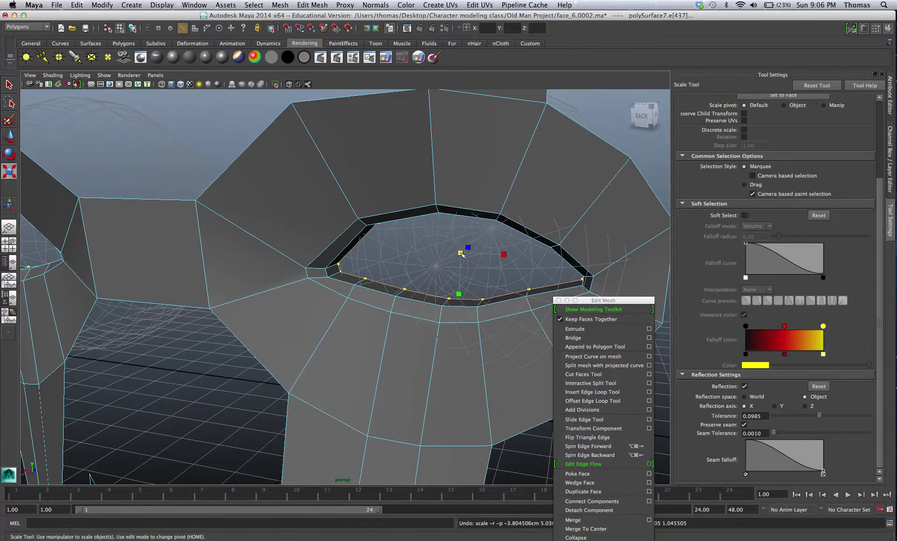
- Scale the extruded eyelid loops outward and move them in depth along Z, checking their fit around the eyeballs
left_click_drag(465, 287, 367, 291, "alt")
key("w")
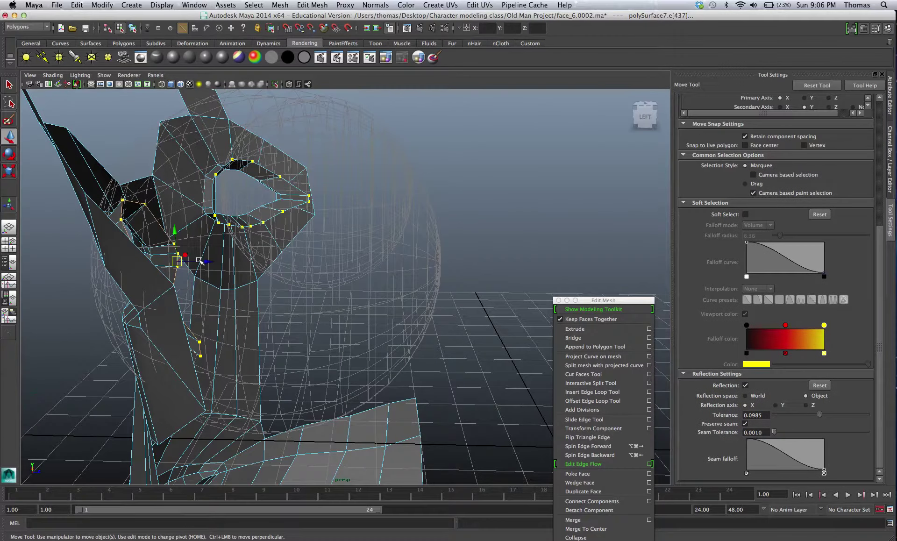
left_click_drag(205, 260, 164, 266)
key("r")
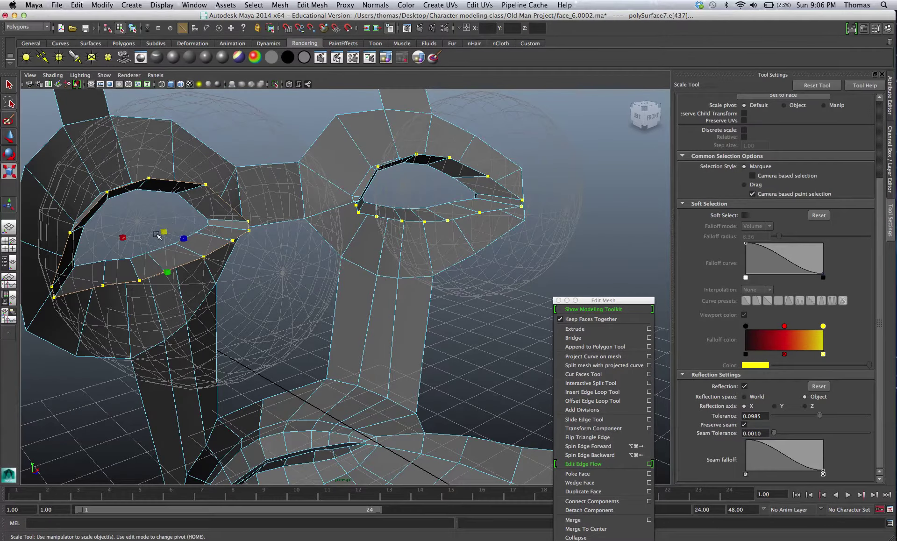
left_click_drag(127, 239, 286, 274)
right_click_drag(338, 280, 314, 280)
left_click_drag(430, 290, 284, 293, "alt")
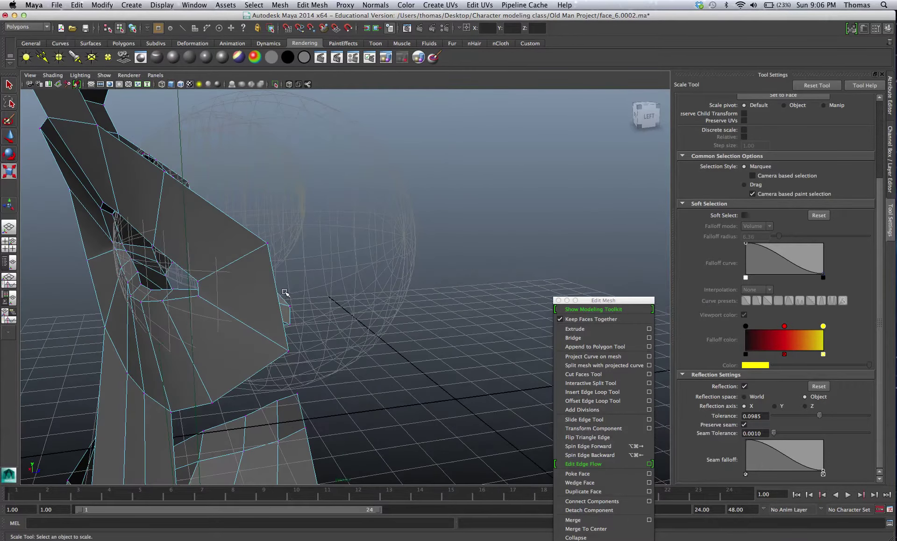
- Set the eyeballs' display layer, layer1, from template to reference mode
left_click_drag(211, 301, 210, 301)
key("f")
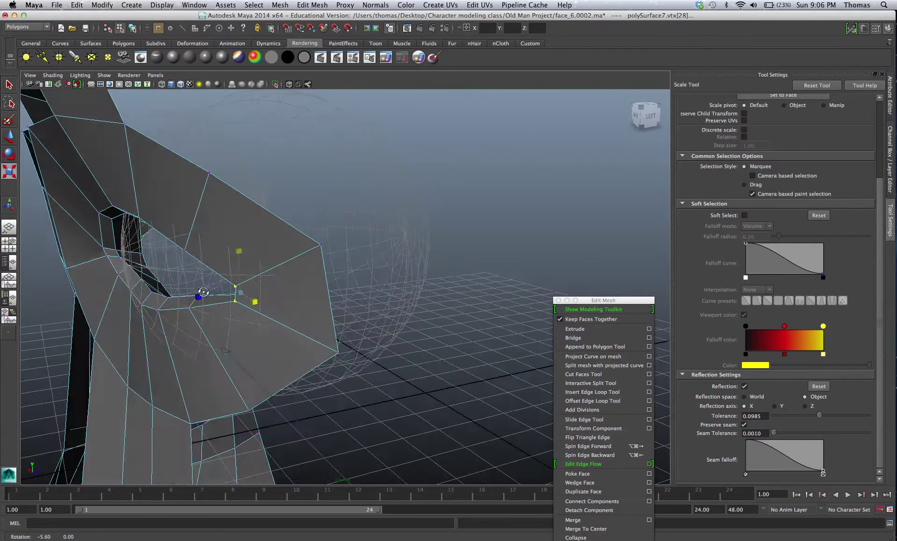
left_click(875, 28)
left_click(890, 30)
left_click(891, 30)
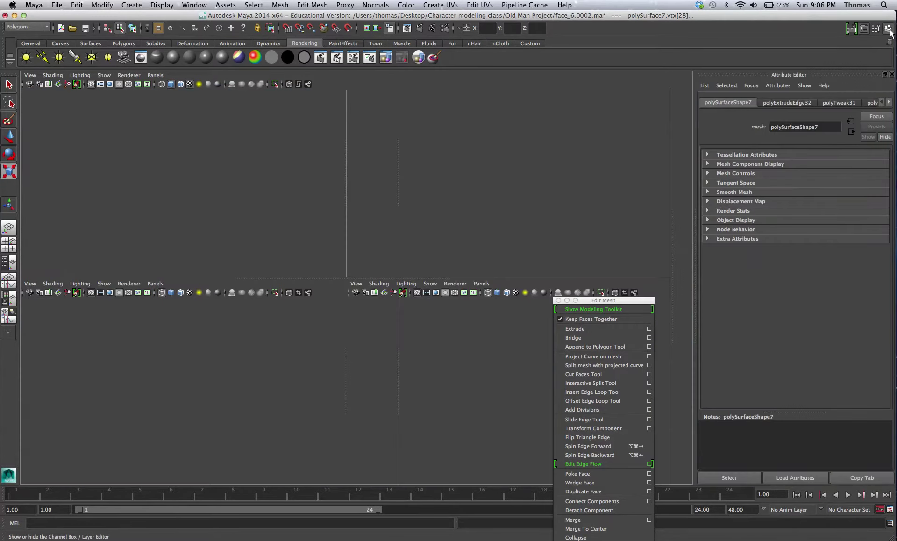
left_click(877, 29)
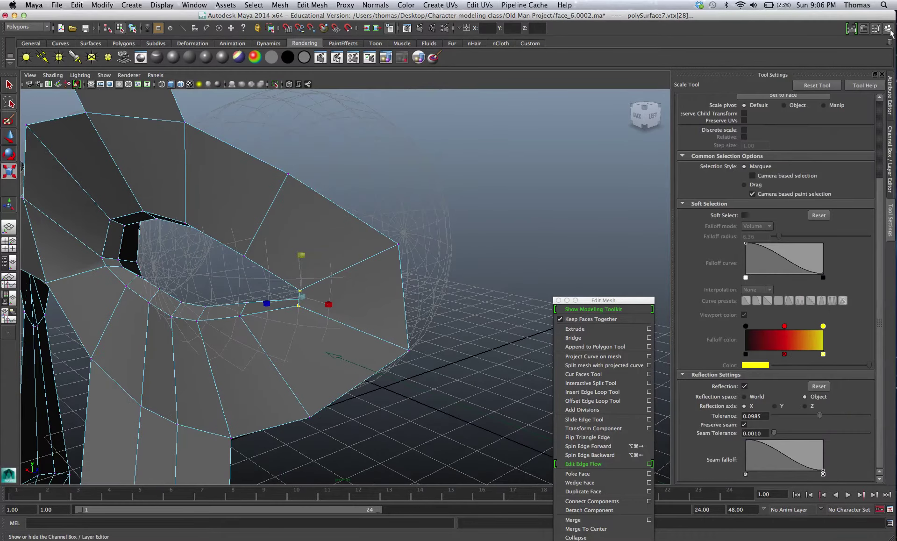
left_click(889, 31)
left_click(888, 30)
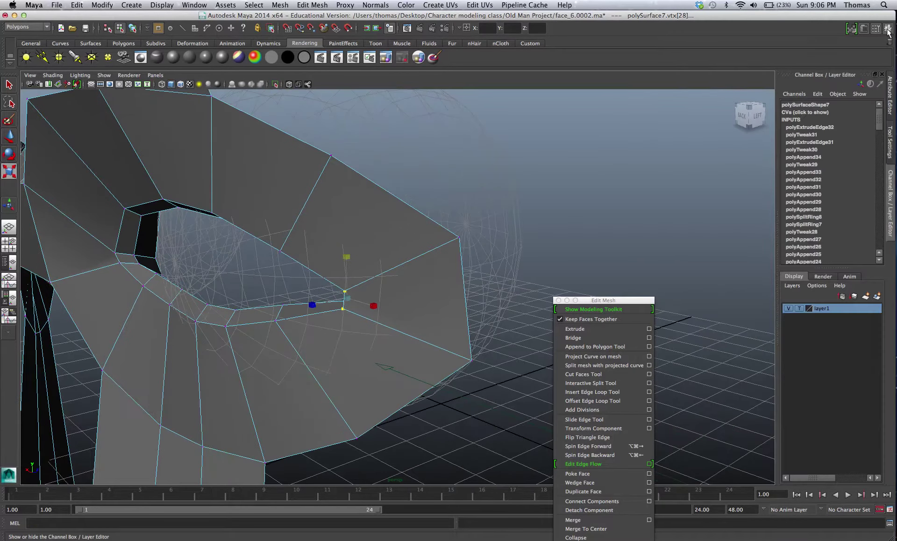
left_click(799, 309)
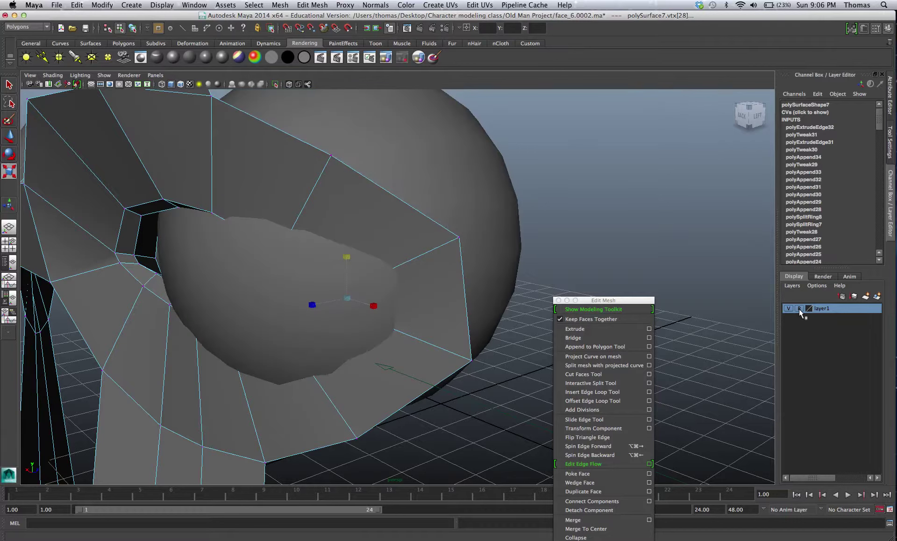
- Move the inner-corner vertices of the eyelid rim to fit the eyelid thickness around the eyeball
left_click_drag(209, 199, 271, 194, "alt")
left_click_drag(330, 267, 333, 270)
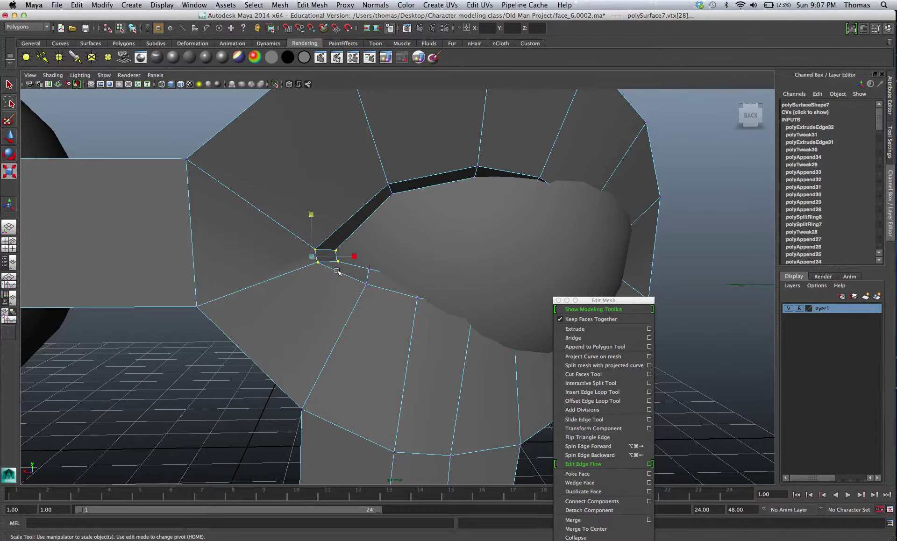
key("w")
left_click_drag(293, 246, 309, 252, "alt")
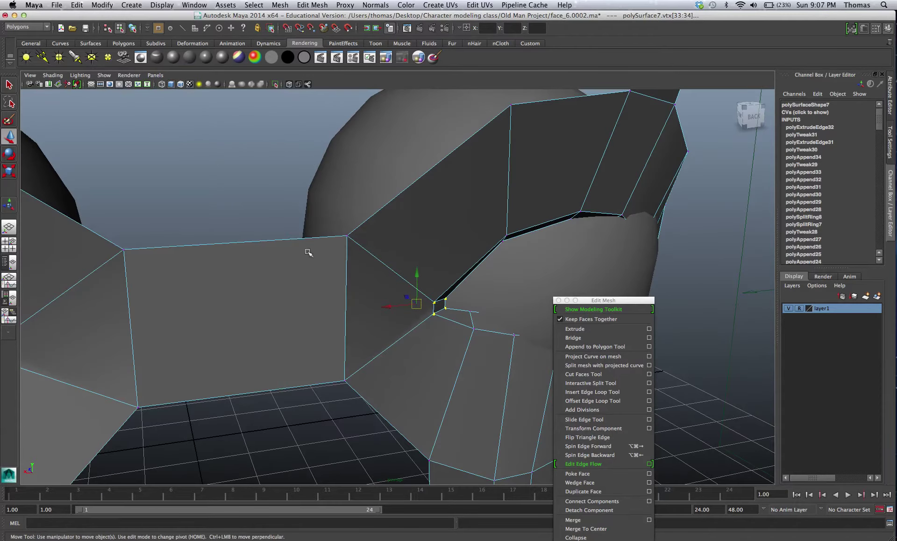
mouse_move(406, 298)
left_mouse_down()
mouse_move(388, 280)
mouse_move(398, 285)
left_mouse_up()
- Move the lower-lid vertex pair beside the inner eye corner in depth to fit it against the eyeball
left_click_drag(449, 300, 490, 348)
left_click_drag(459, 312, 458, 312)
middle_click_drag(458, 312, 455, 315)
right_click_drag(434, 310, 343, 295, "alt")
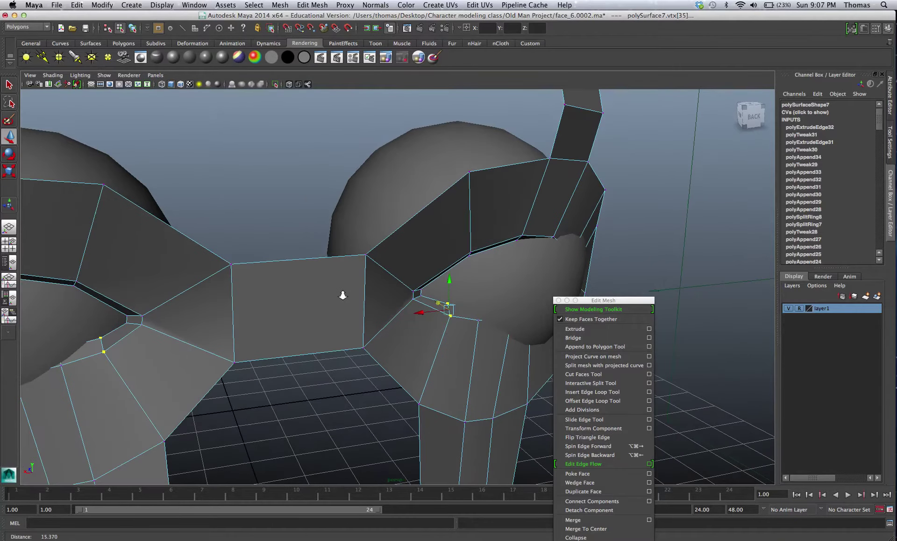
left_click_drag(343, 295, 369, 312, "alt")
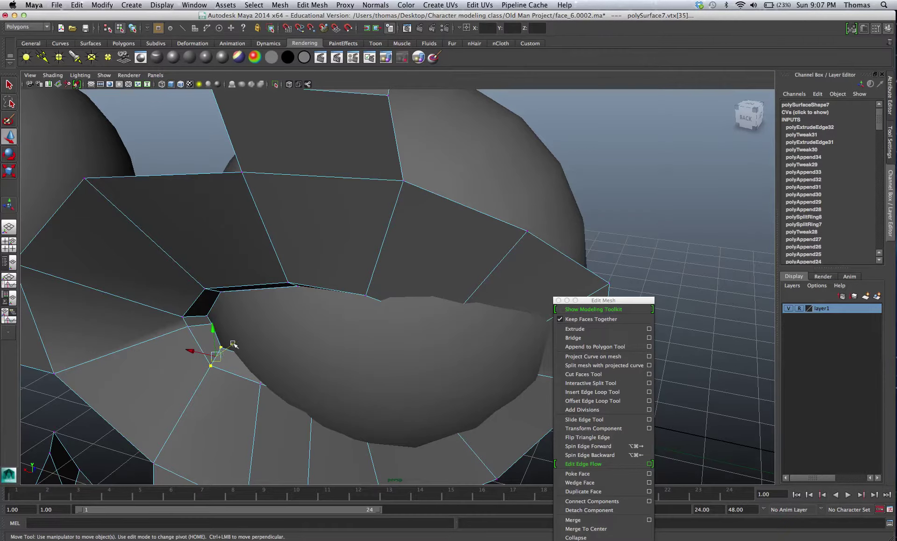
left_click_drag(236, 343, 241, 275, "alt")
- Move the upper-lid rim vertex pairs in depth along Z, checking them against the eyeball in wireframe and shaded display
left_click_drag(197, 174, 197, 176)
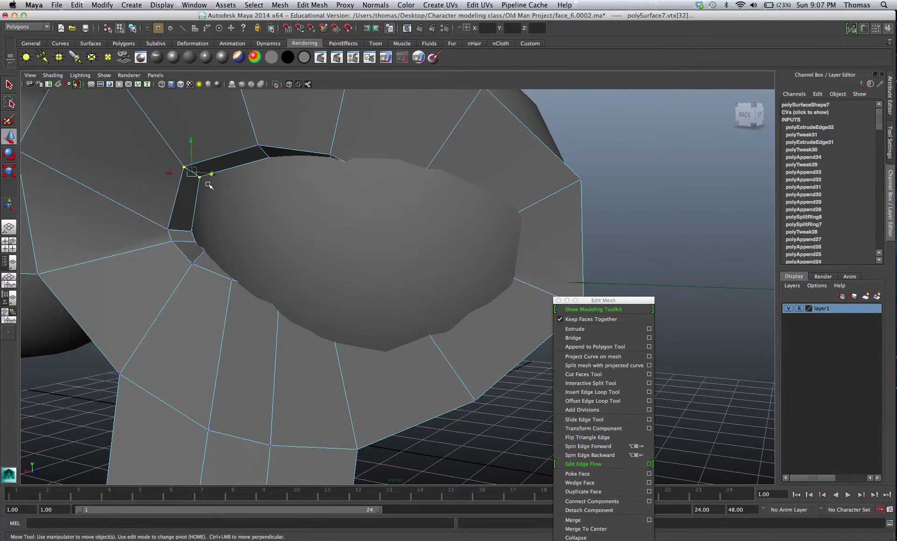
middle_click_drag(212, 174, 232, 170)
left_click_drag(319, 144, 368, 171)
left_click_drag(461, 230, 303, 246, "alt")
key("4")
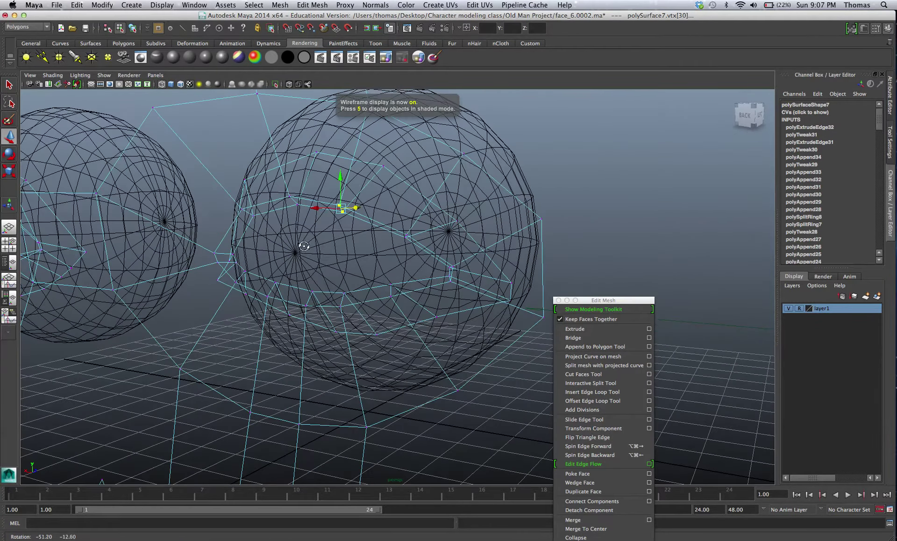
mouse_move(419, 245)
left_mouse_down()
mouse_move(350, 248)
mouse_move(337, 225)
mouse_move(345, 235)
left_mouse_up()
key("5")
key("4")
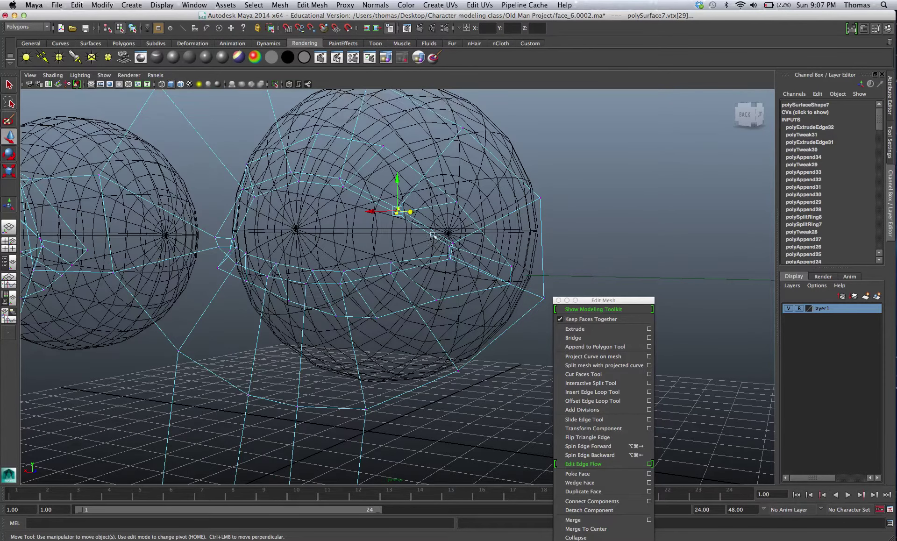
- Select the outer-corner eyelid vertices and move them in depth to follow the eyeball's curve
left_click_drag(464, 266, 436, 257)
key("5")
left_click_drag(380, 260, 359, 263)
mouse_move(360, 263)
middle_mouse_down()
mouse_move(345, 263)
mouse_move(357, 264)
middle_mouse_up()
left_click_drag(357, 263, 363, 264)
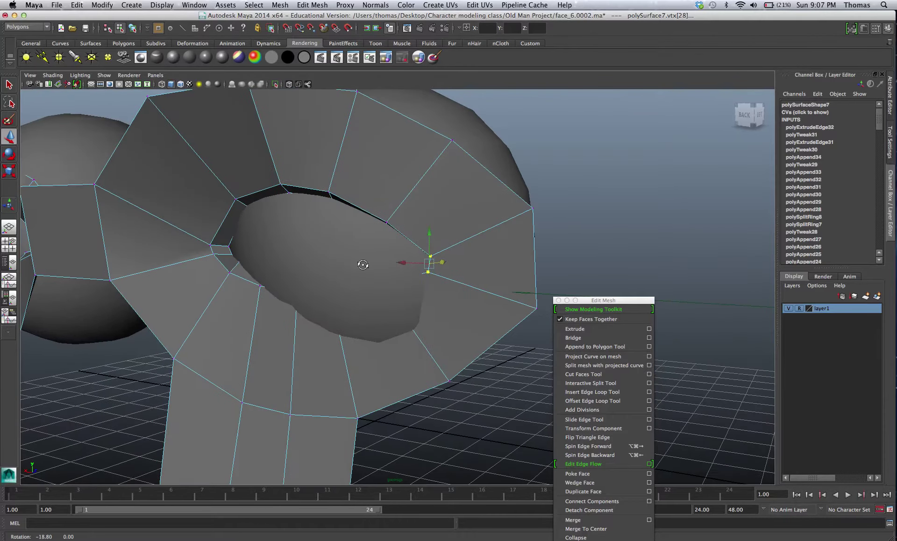
- Move the lower-lid rim vertex pairs in depth so the lid edge sits in front of the eyeball
key("4")
mouse_move(393, 294)
left_mouse_down()
mouse_move(386, 295)
mouse_move(395, 303)
mouse_move(366, 282)
mouse_move(359, 287)
left_mouse_up()
key("5")
left_click(378, 291)
key("4")
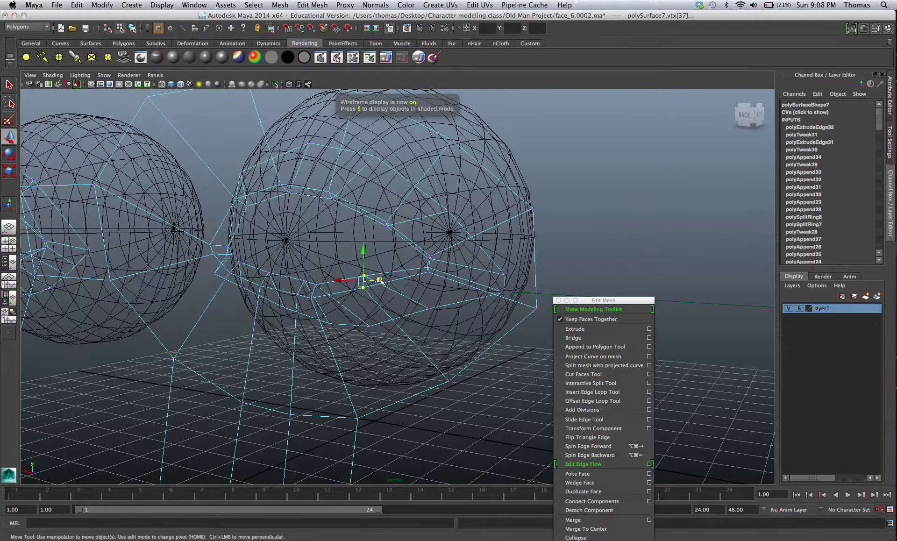
mouse_move(381, 280)
left_mouse_down()
mouse_move(335, 279)
mouse_move(344, 280)
left_mouse_up()
key("5")
key("4")
mouse_move(419, 293)
left_mouse_down()
mouse_move(442, 295)
mouse_move(336, 289)
left_mouse_up()
key("5")
- Adjust individual back-edge vertices of the eyelid thickness in depth, from the lower inner lid across the upper lid
left_click_drag(274, 260, 288, 265)
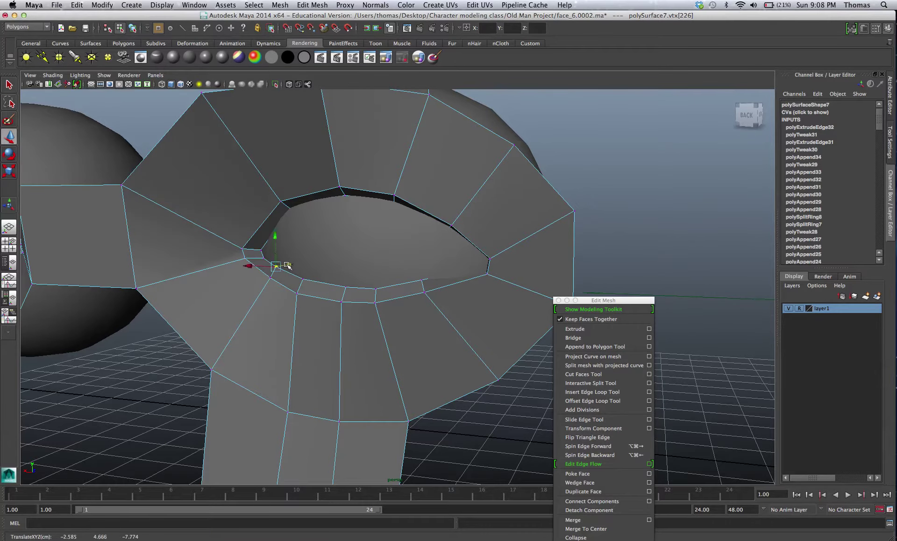
left_click(294, 211)
left_click_drag(292, 216, 280, 236, "alt")
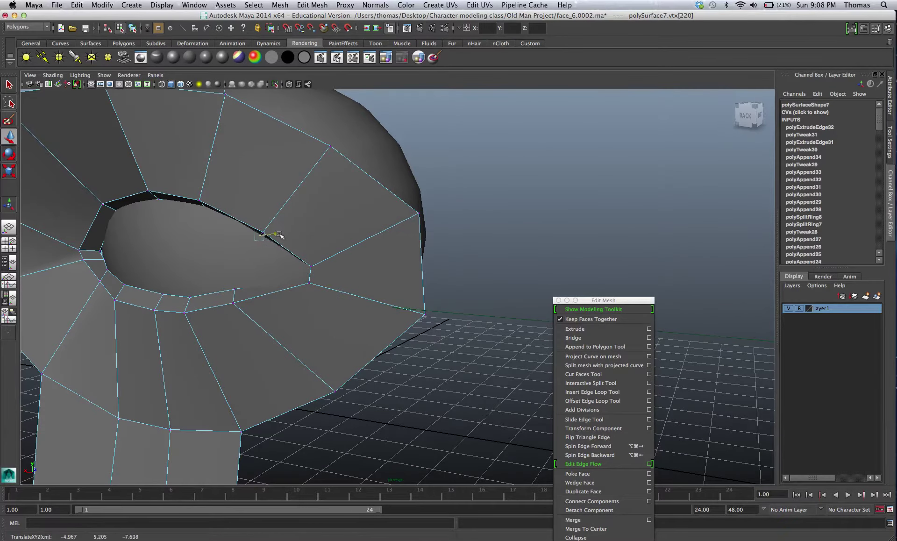
left_click(206, 206)
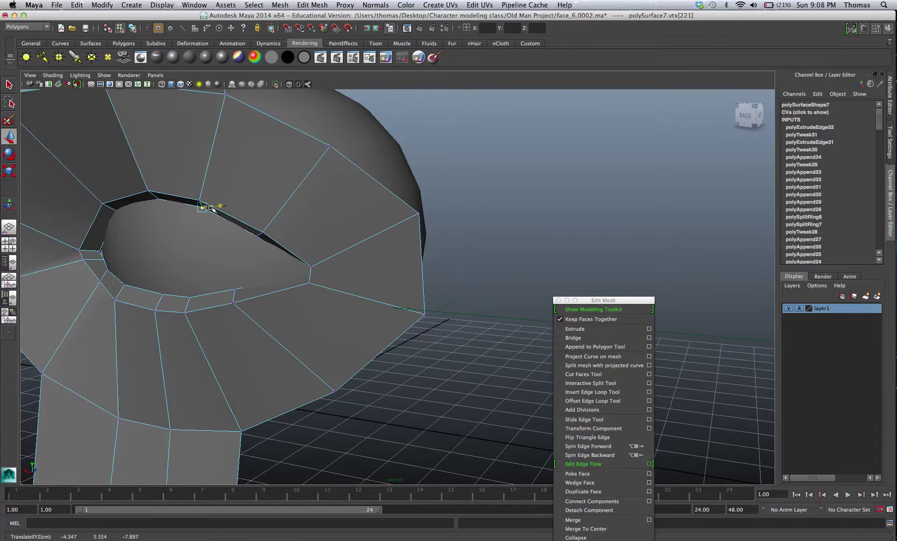
left_click(157, 197)
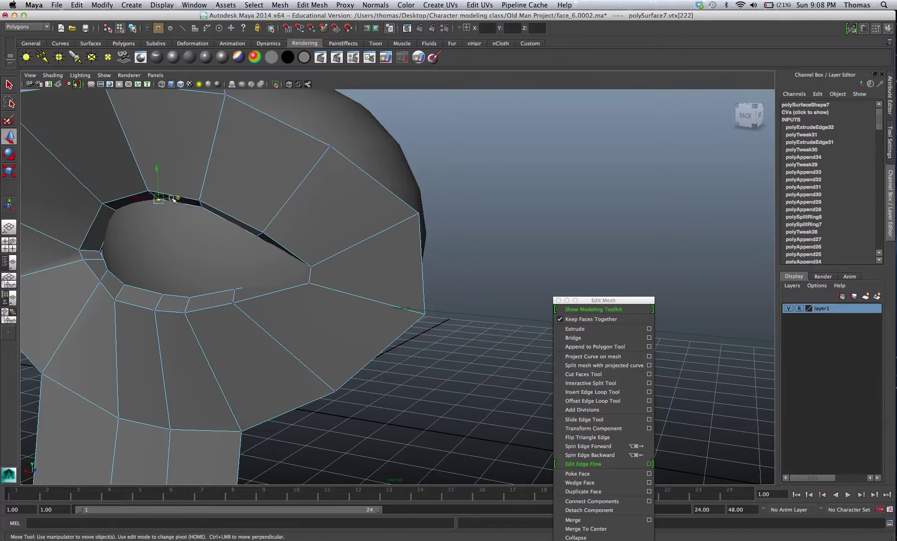
left_click(124, 212)
left_click_drag(133, 209, 129, 209)
left_click_drag(177, 247, 211, 248, "alt")
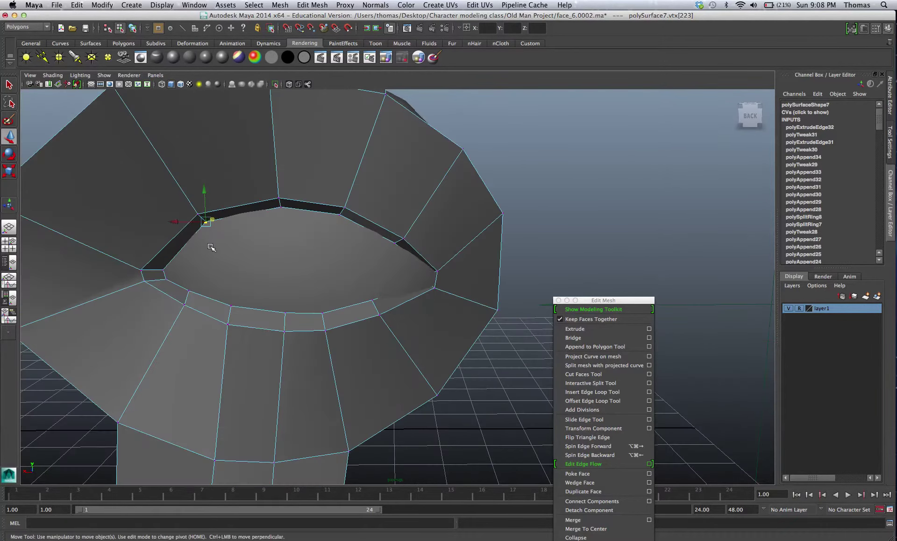
- Reposition the outer-corner back-edge vertices of the eyelid and compare their depth with the side reference photo
left_click(433, 270)
left_click_drag(379, 276, 291, 279, "alt")
key("space")
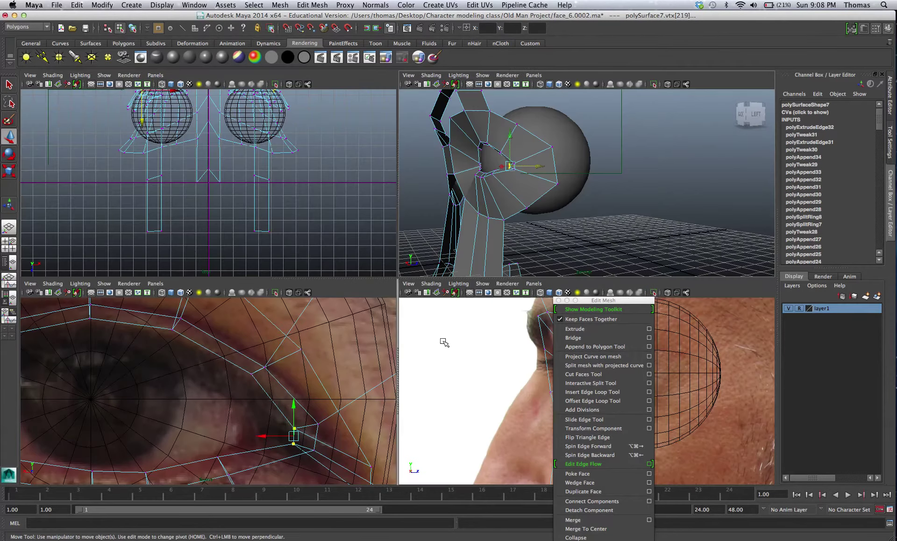
key("space")
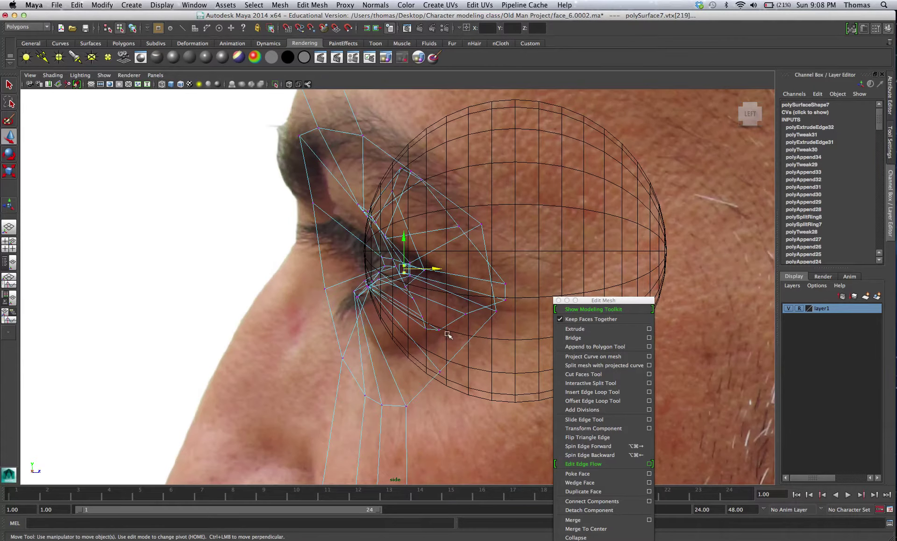
right_click_drag(404, 332, 528, 340, "alt")
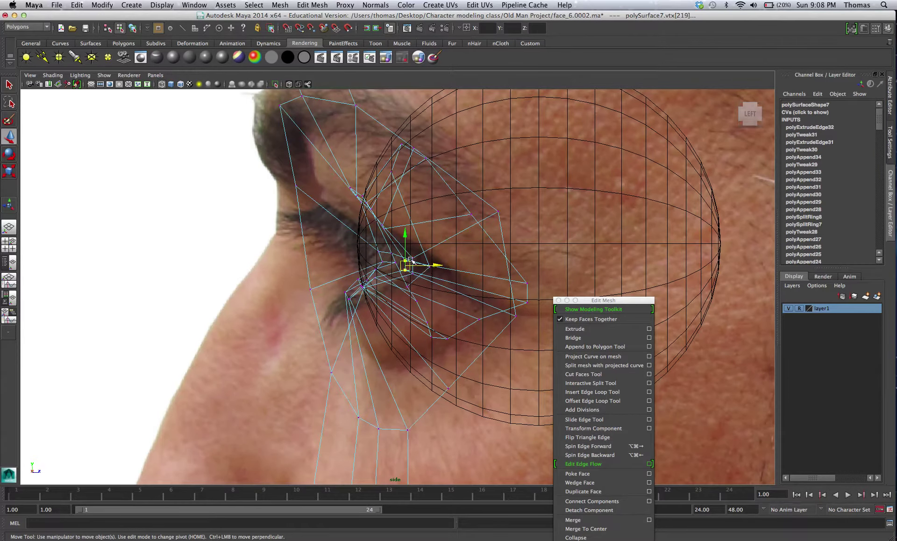
key("space")
key("space")
key("space")
left_click_drag(339, 238, 408, 239, "alt")
right_click_drag(374, 236, 441, 249, "alt")
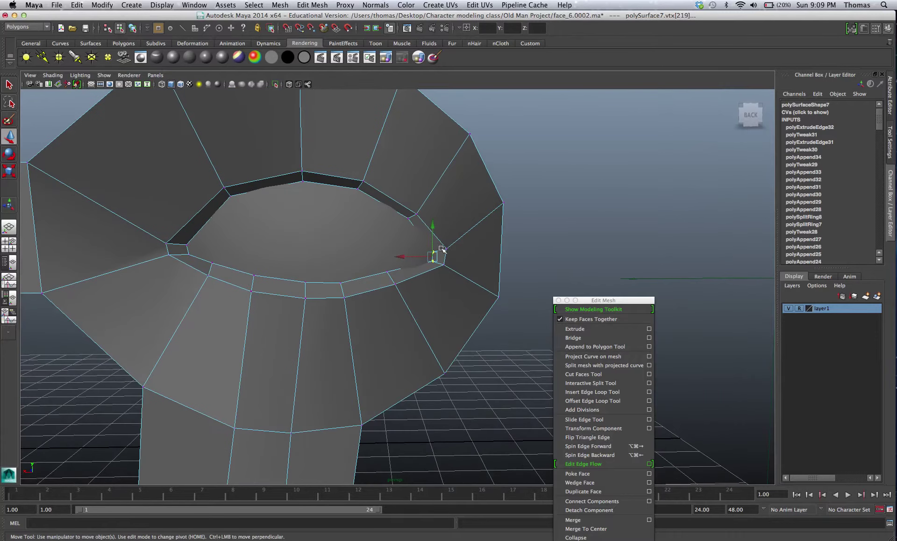
- Try to raise the upper outer-corner vertex of the eyelid's back edge
left_click(439, 244)
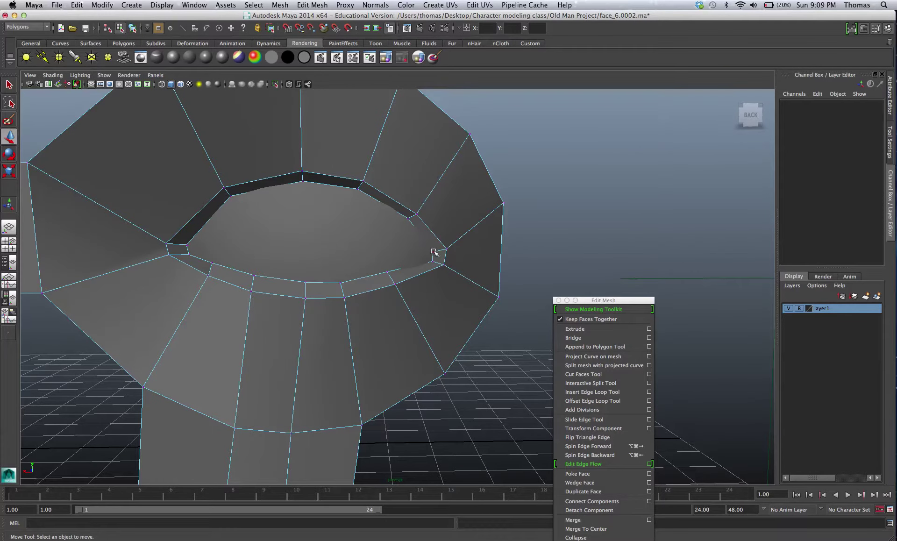
left_click(434, 252)
left_click_drag(434, 236, 434, 237)
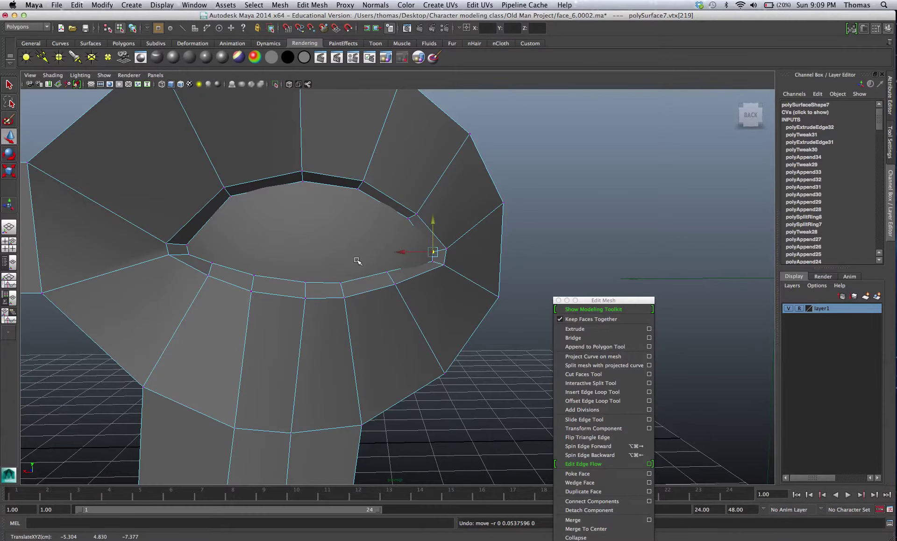
- Insert an edge loop around one eye, between the eyelid rim and the outer border of the socket ring
right_click_drag(441, 262, 237, 263, "alt")
right_click_drag(322, 261, 259, 260, "alt")
scroll(258, 261, "down", 5)
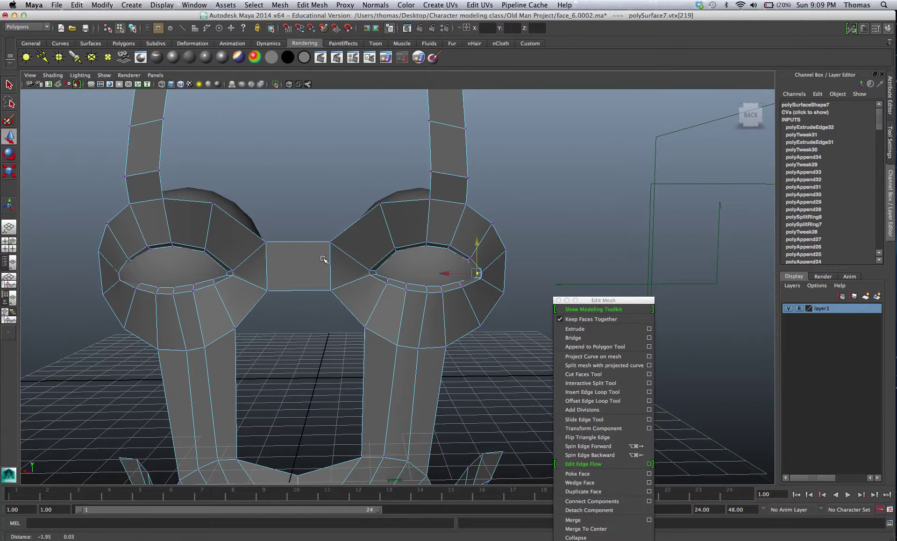
key("4")
left_click_drag(295, 259, 297, 263, "alt")
key("6")
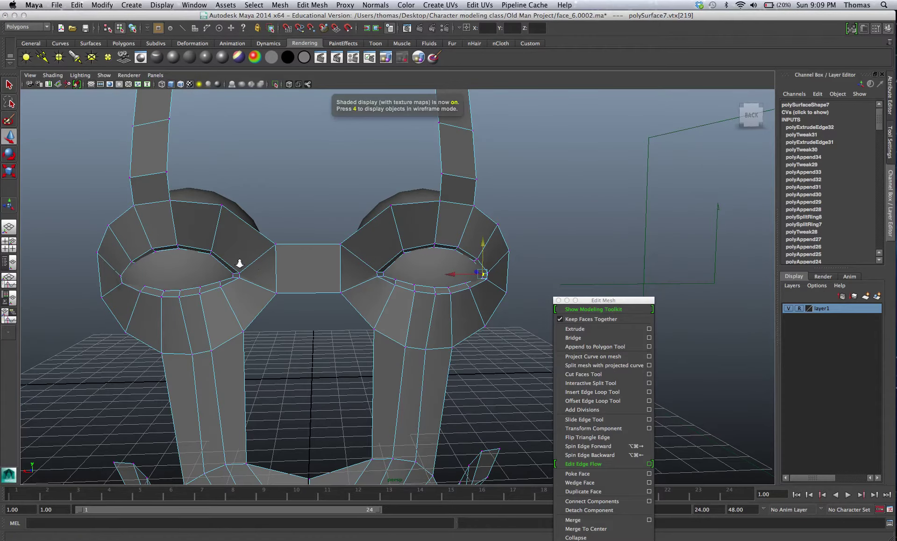
scroll(322, 261, "up", 8)
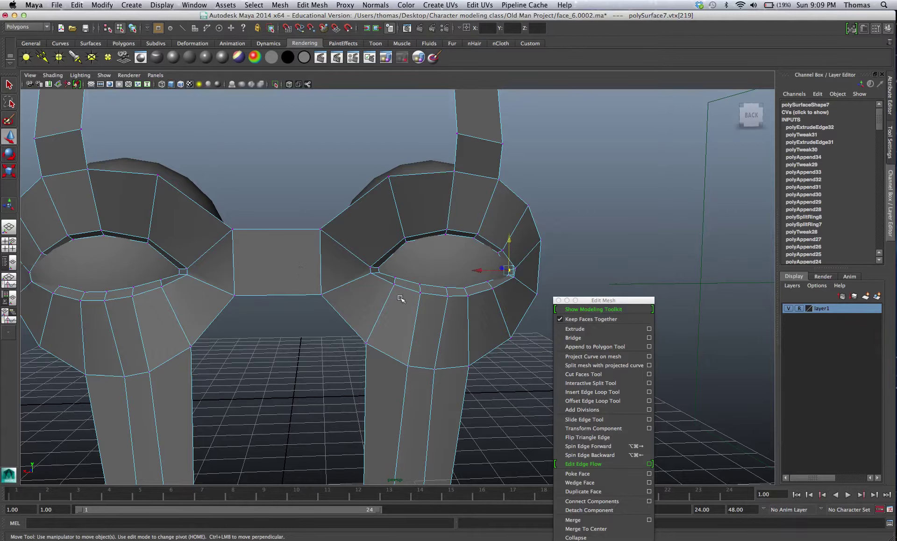
left_click(592, 392)
left_click_drag(400, 226, 399, 221)
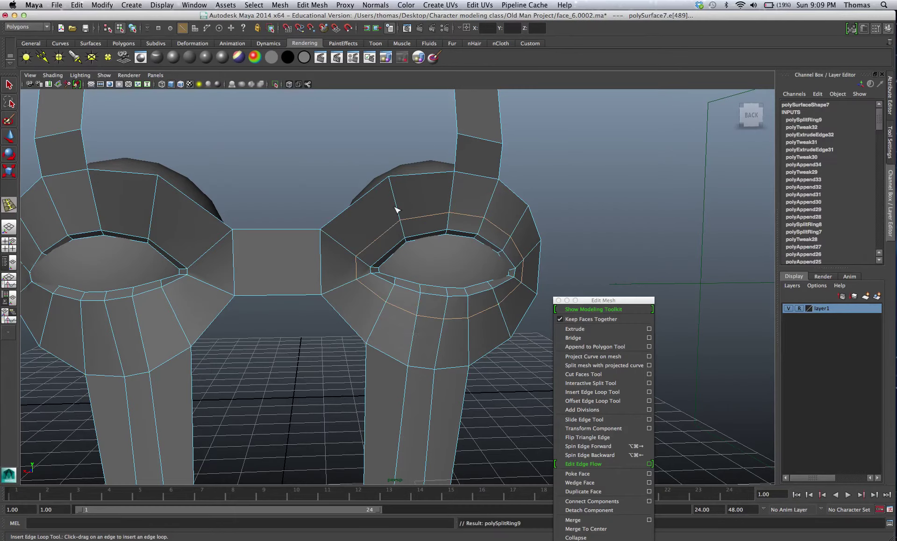
left_click(8, 85)
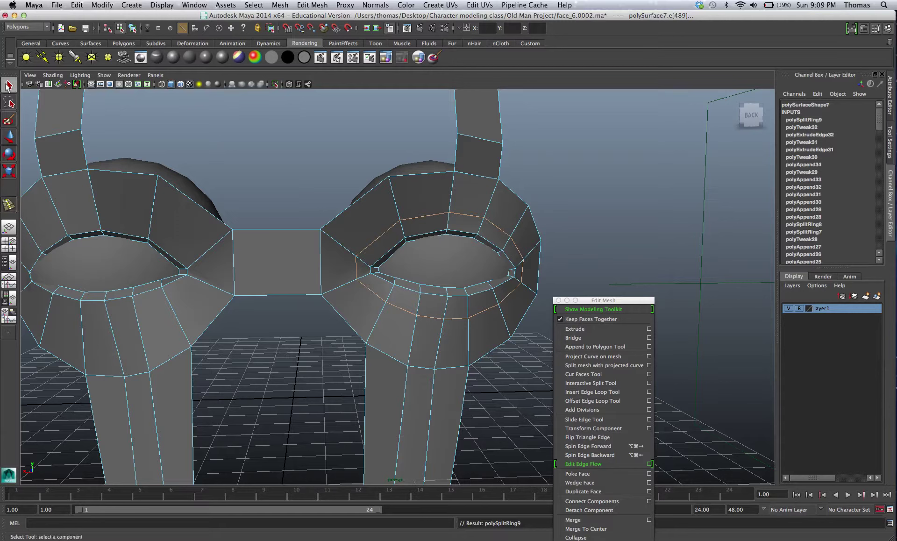
- In the shaded front view, move the new loop's upper vertex near the inner eye corner slightly up and toward the nose
key("space")
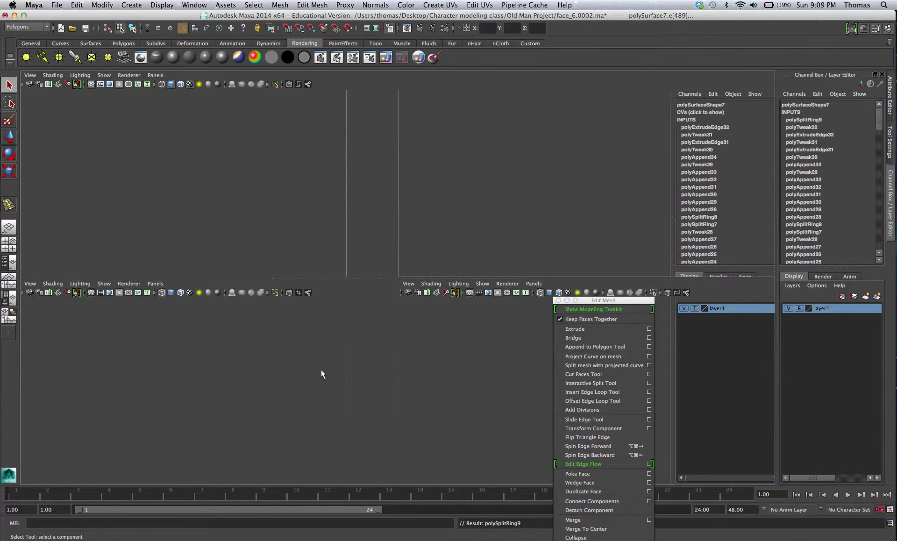
key("space")
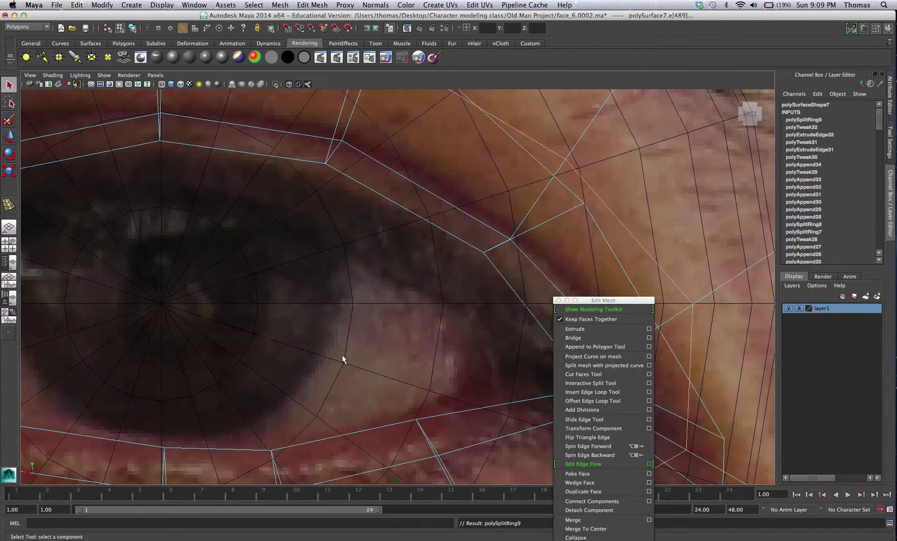
scroll(174, 338, "down", 10)
key("5")
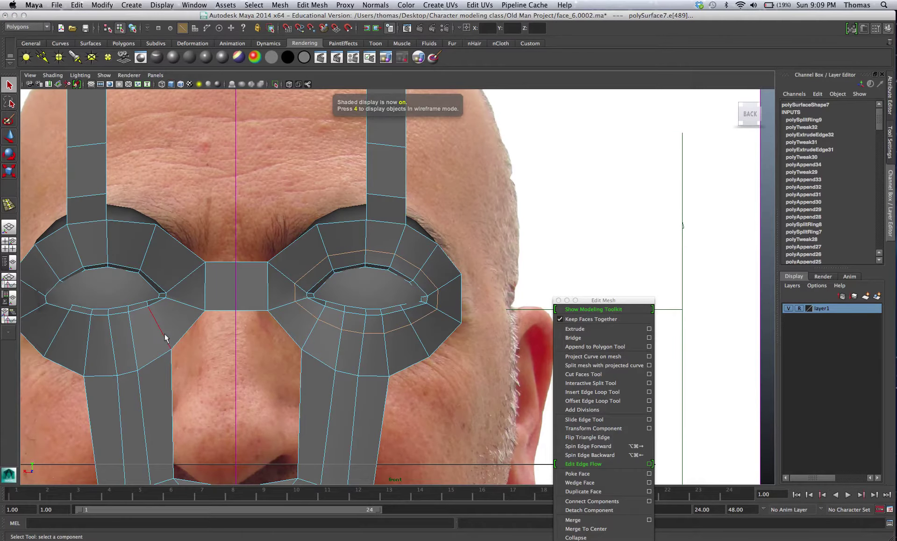
scroll(365, 299, "up", 3)
right_click_drag(308, 249, 290, 240)
left_click(317, 254)
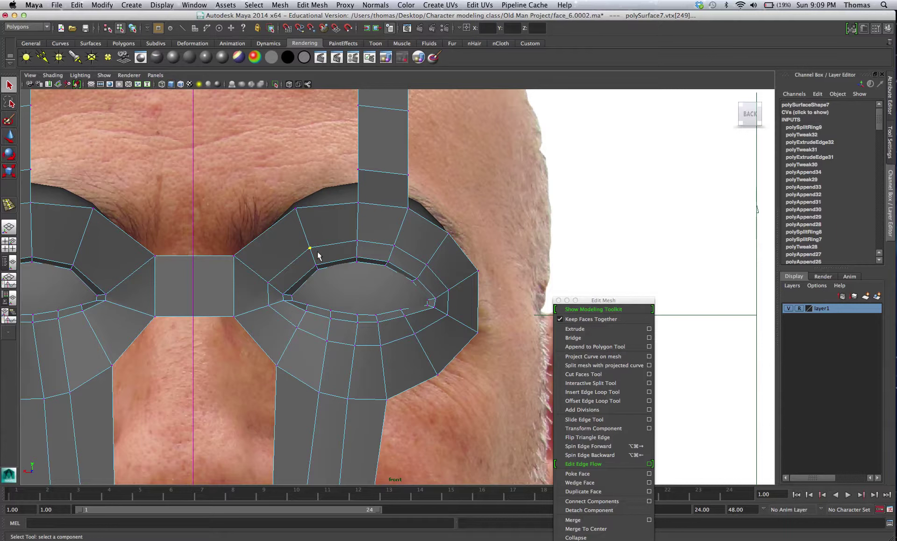
key("w")
left_click_drag(308, 247, 305, 245)
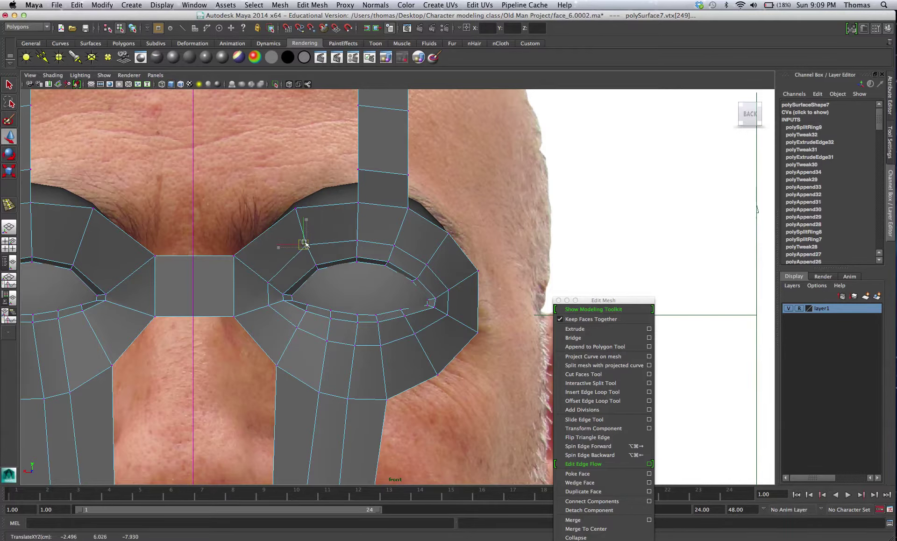
- In the front view, reposition the new loop's inner-corner vertices and move its lower vertices down and away from the lower eyelid
left_click_drag(263, 280, 277, 289)
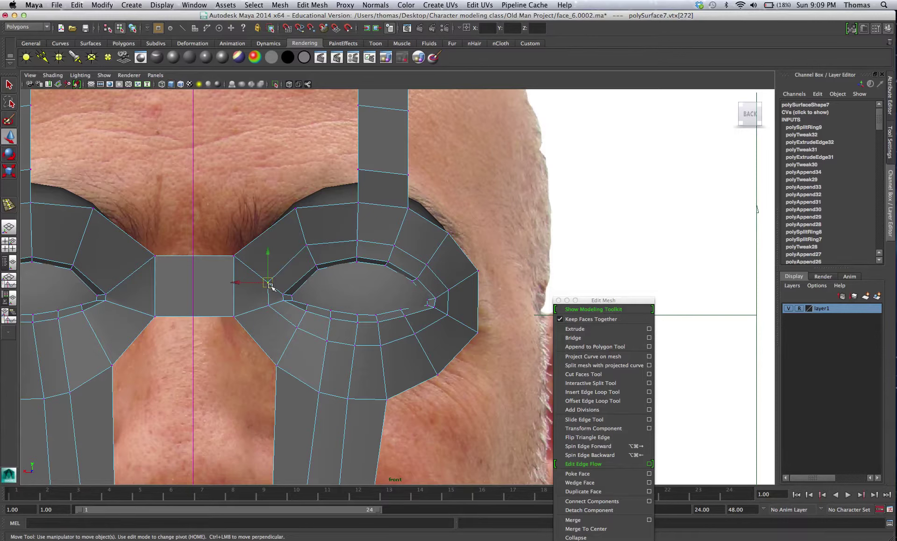
left_click_drag(264, 287, 274, 306)
left_click(297, 334)
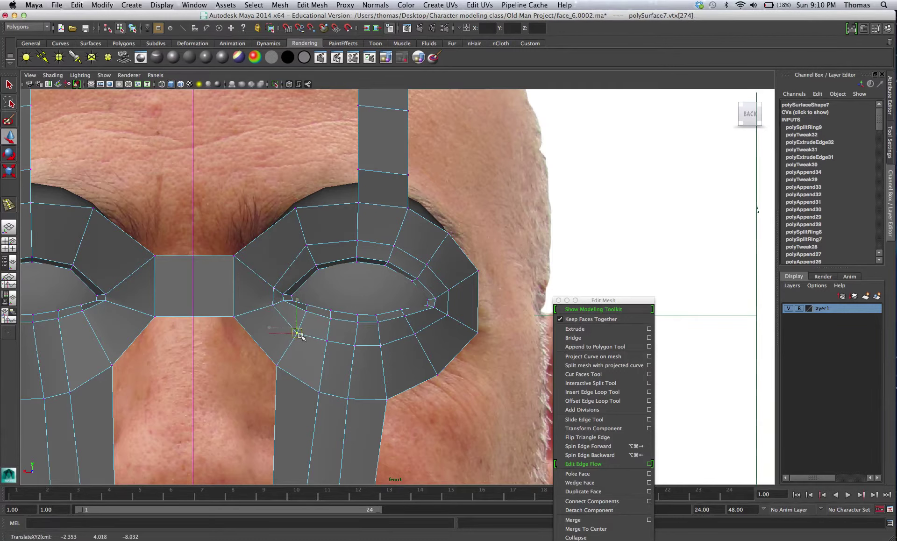
left_click(355, 347)
left_click_drag(356, 347, 429, 349)
left_click(381, 345)
left_click(414, 333)
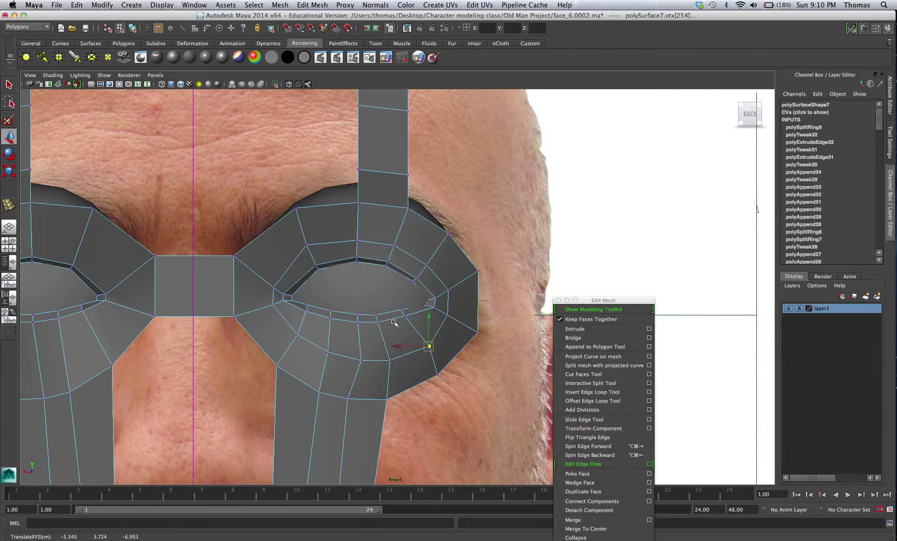
- Move the loop's upper-outer and outer-corner vertices outward from the eyelid to even the spacing within the socket ring
mouse_move(351, 236)
left_mouse_down()
mouse_move(363, 246)
mouse_move(363, 233)
mouse_move(396, 249)
mouse_move(406, 244)
mouse_move(436, 261)
mouse_move(466, 291)
mouse_move(455, 317)
mouse_move(463, 327)
left_mouse_up()
left_click(394, 246)
left_click(448, 290)
left_click(450, 314)
- Enlarge the socket ring by moving its outer border vertices outward and its lower border vertices down
left_click(477, 270)
left_click_drag(477, 270, 496, 274)
left_click_drag(474, 324, 487, 348)
left_click_drag(429, 363, 447, 394)
left_click_drag(262, 354, 283, 383)
left_click_drag(324, 393, 405, 418)
left_click(348, 399)
left_click(386, 400)
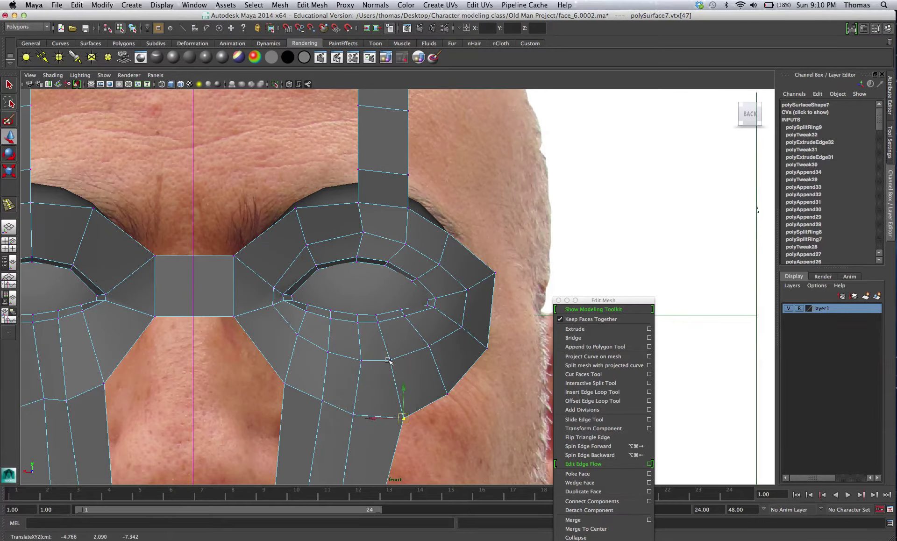
- Raise the inner brow border vertex and stretch the nose bridge face by moving its upper vertices up and lower vertices down
left_click(296, 206)
left_click_drag(296, 207, 290, 196)
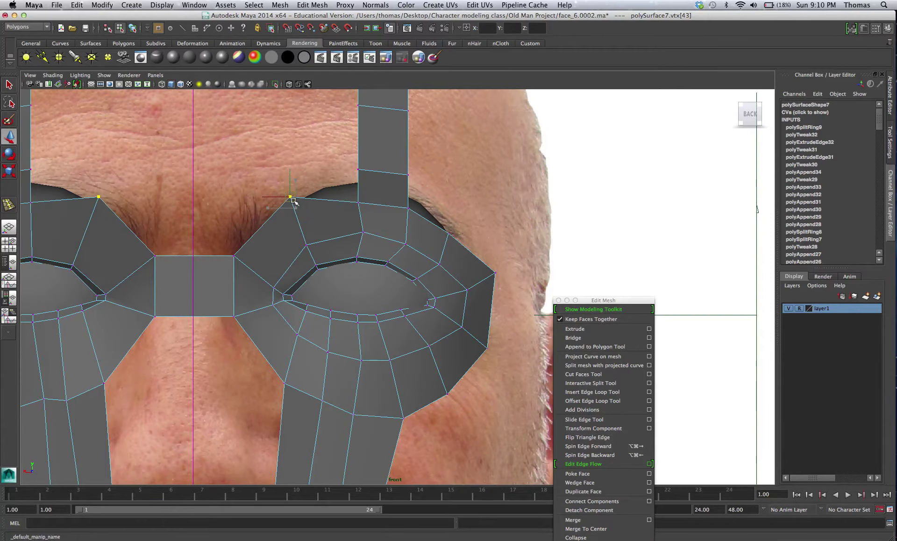
left_click(235, 256)
left_click_drag(234, 256, 235, 242)
left_click_drag(226, 299, 229, 322)
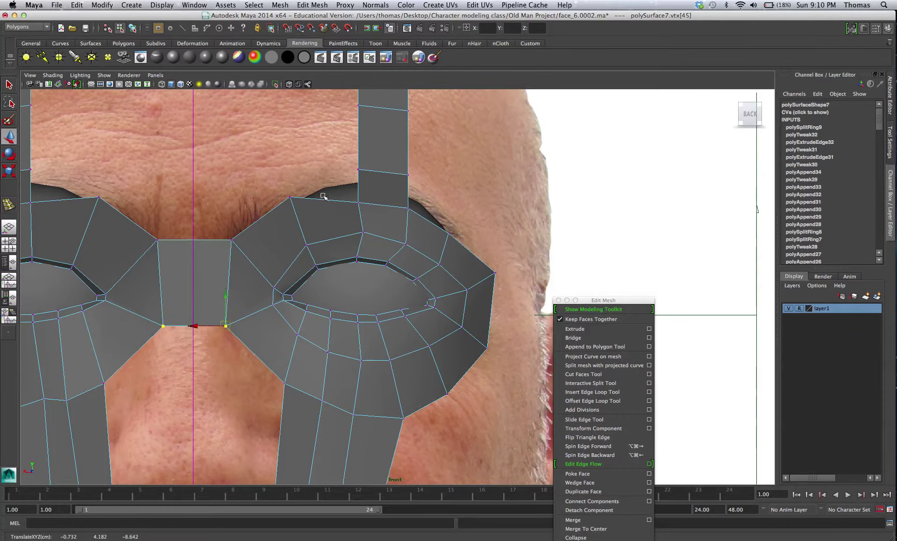
- Raise the socket border vertex below the forehead strip's inner edge and both vertices of the strip's lowest cross edge
left_click_drag(335, 191, 353, 180)
left_click_drag(338, 148, 430, 174)
left_click_drag(358, 169, 357, 151)
left_click(408, 174)
left_click_drag(408, 174, 407, 155)
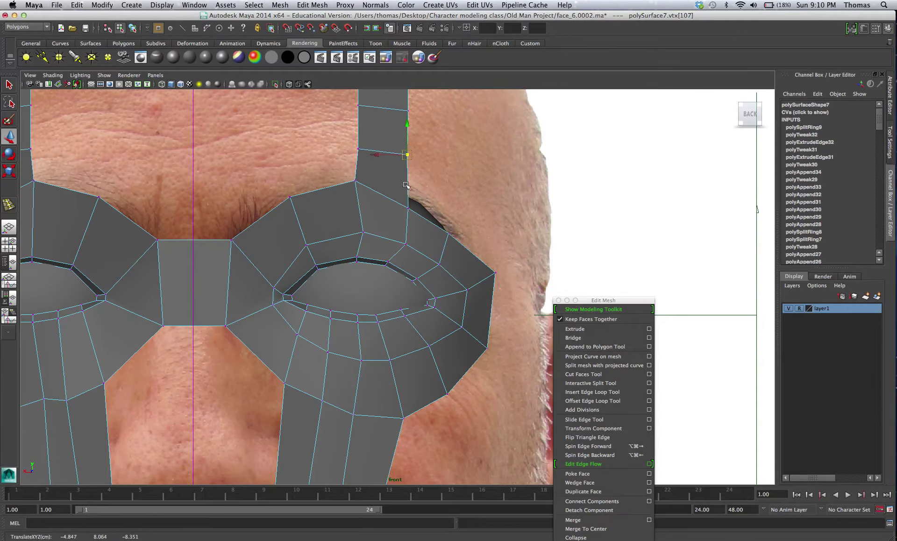
- Move the two upper-outer socket border vertices up and outward to round the ring's outline
left_click(409, 209)
left_click_drag(410, 209, 415, 186)
left_click(447, 232)
left_click_drag(447, 233, 470, 217)
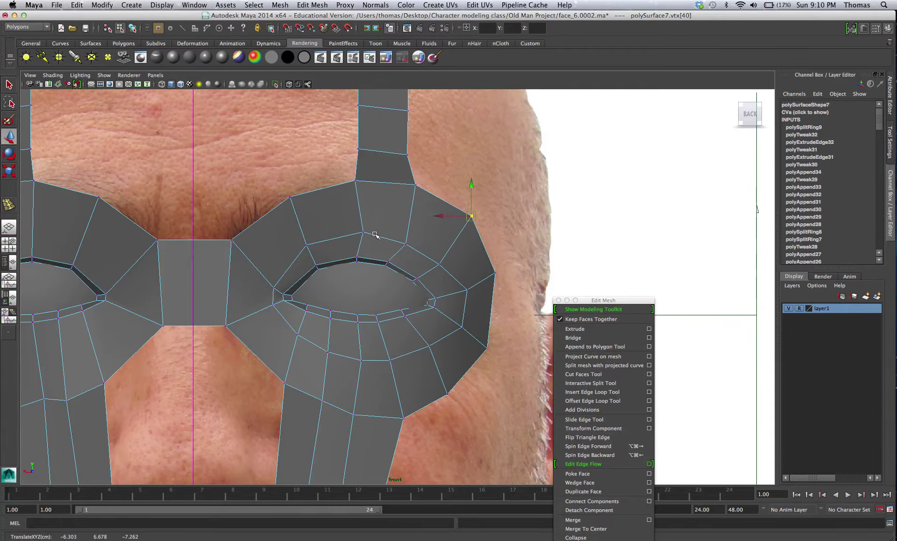
- In the side view, move the loop vertex above the inner eye corner forward toward the brow
left_click(307, 243)
key("space")
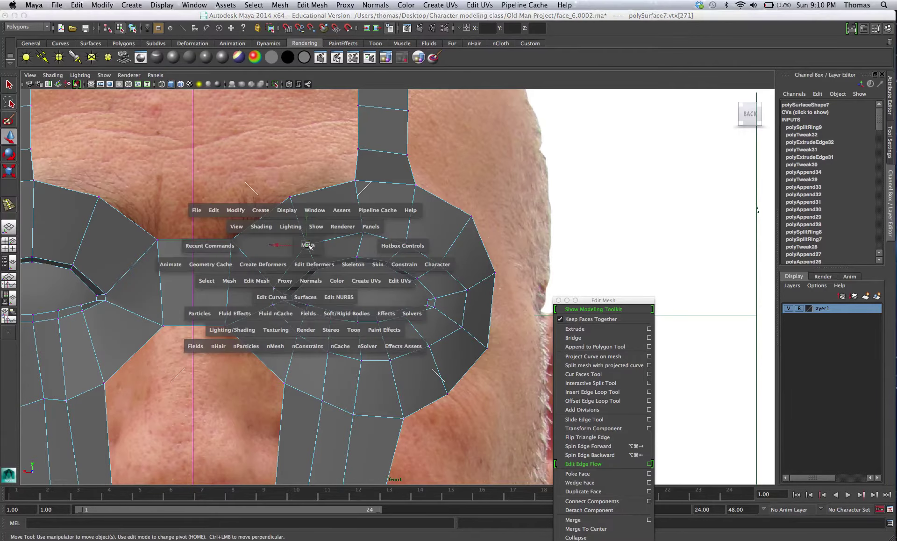
key("space")
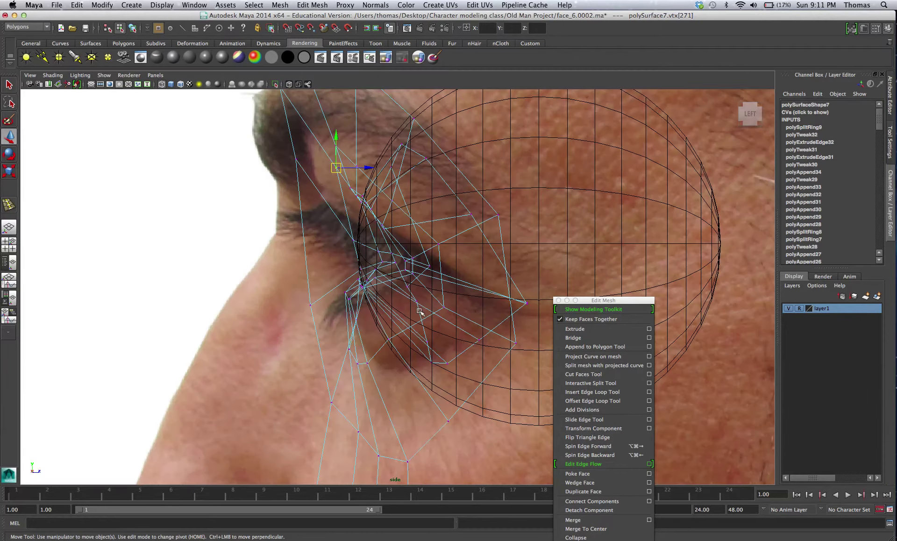
right_click_drag(409, 268, 376, 243, "alt")
left_click_drag(354, 195, 335, 195)
key("space")
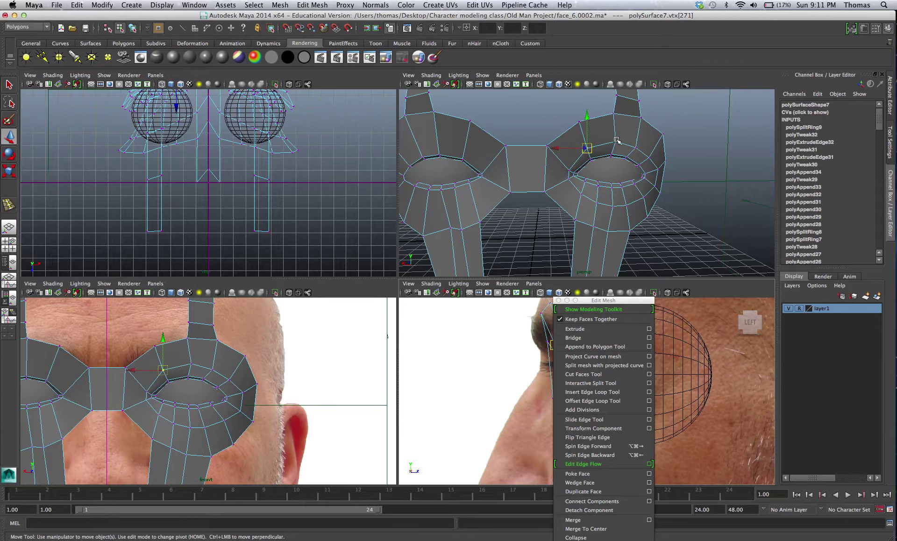
- In the side view, move the loop's vertex above the middle of the eye and its outer neighbour slightly forward
left_click(615, 141)
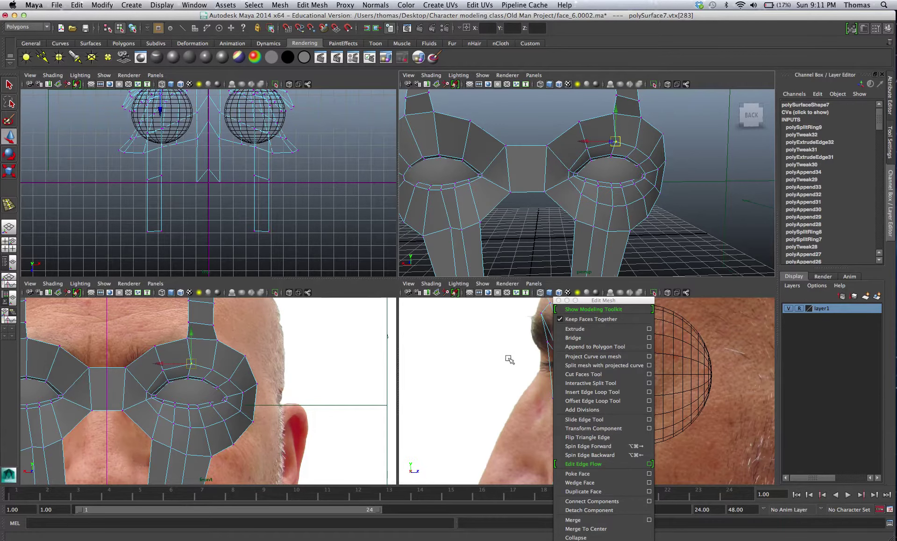
key("space")
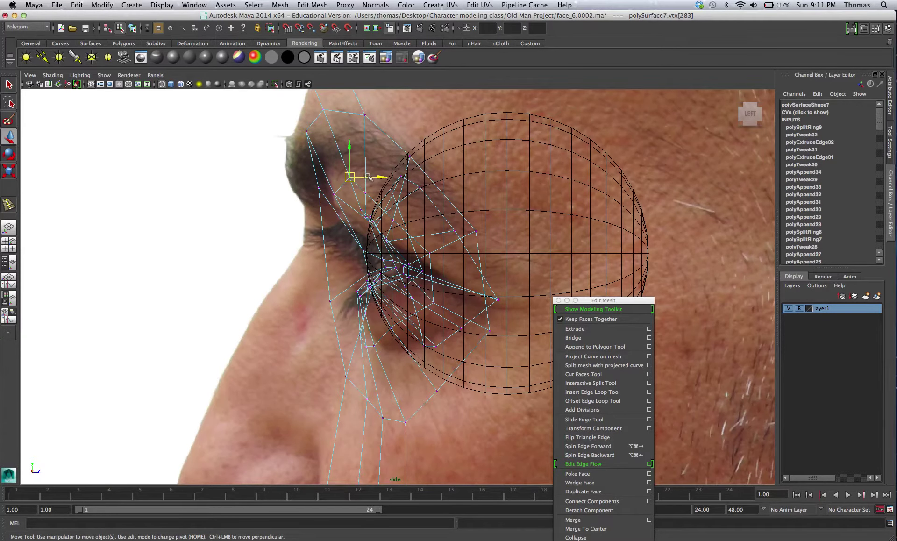
left_click_drag(351, 179, 343, 183)
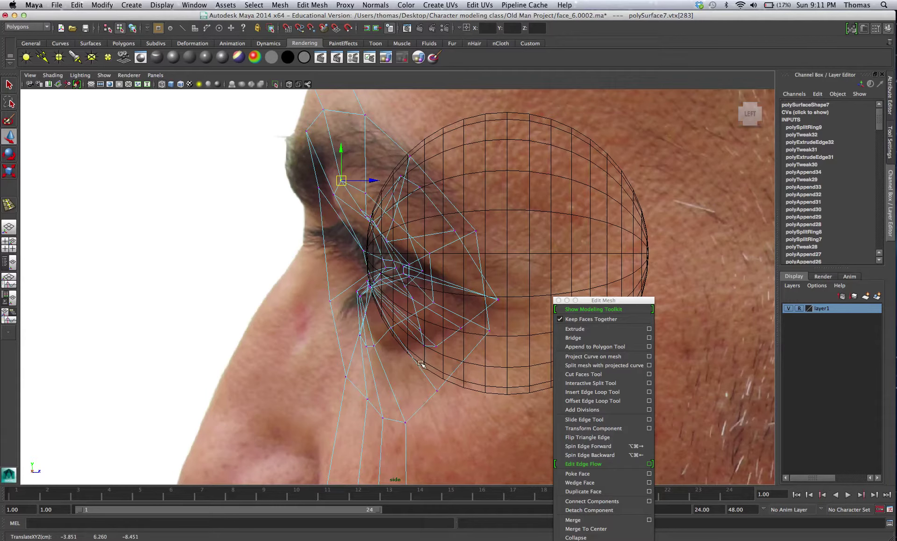
left_click(366, 195)
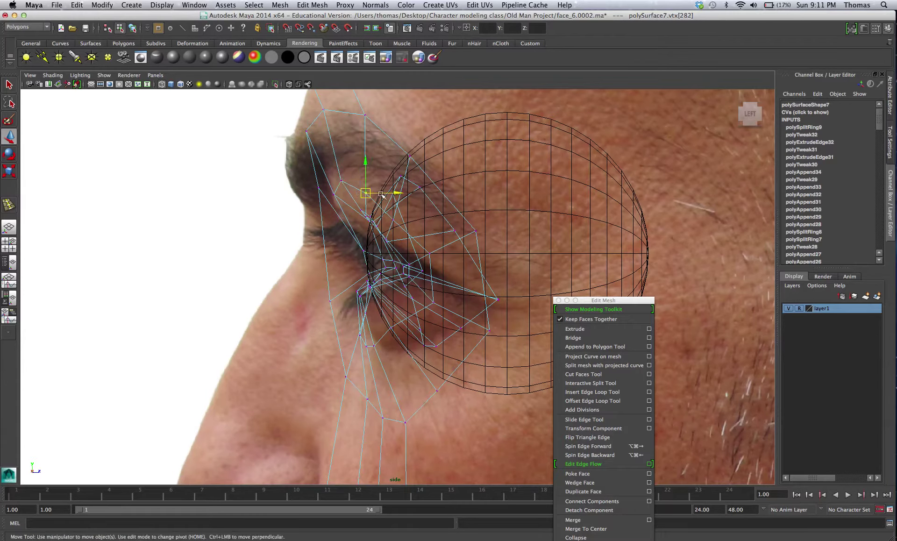
key("space")
key("space")
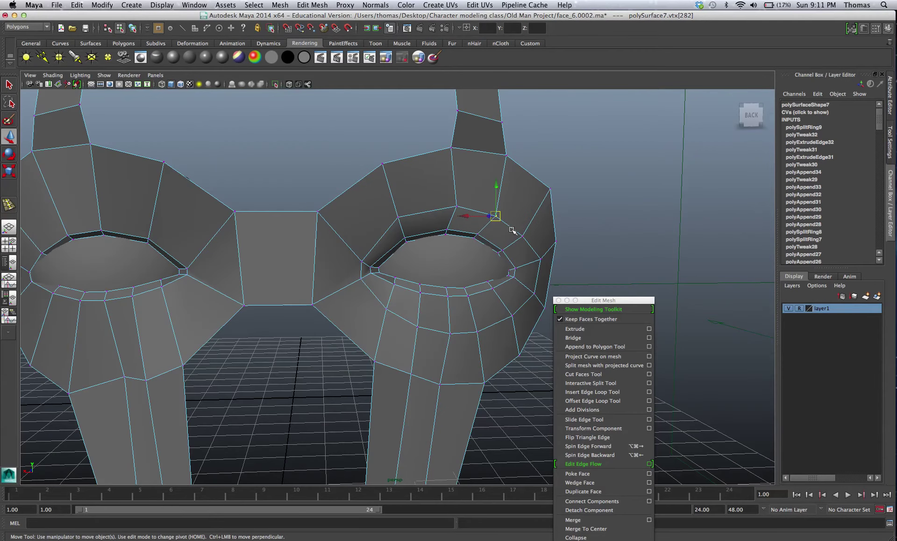
- Inspect the eye loop in the perspective view and adjust the depth of its inner-corner vertices
left_click_drag(514, 231, 410, 236, "alt")
left_click_drag(270, 215, 386, 235)
left_click(255, 237)
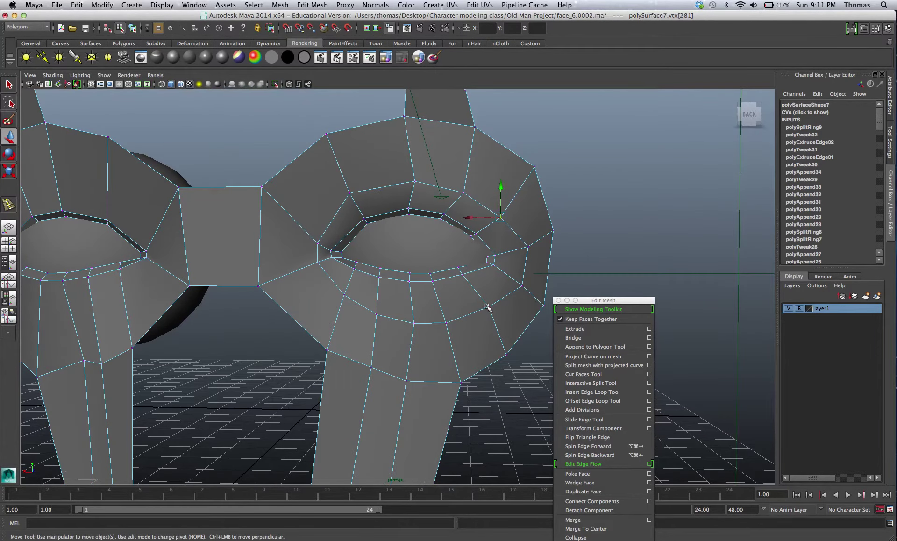
left_click_drag(488, 307, 289, 307, "alt")
left_click_drag(224, 268, 237, 257)
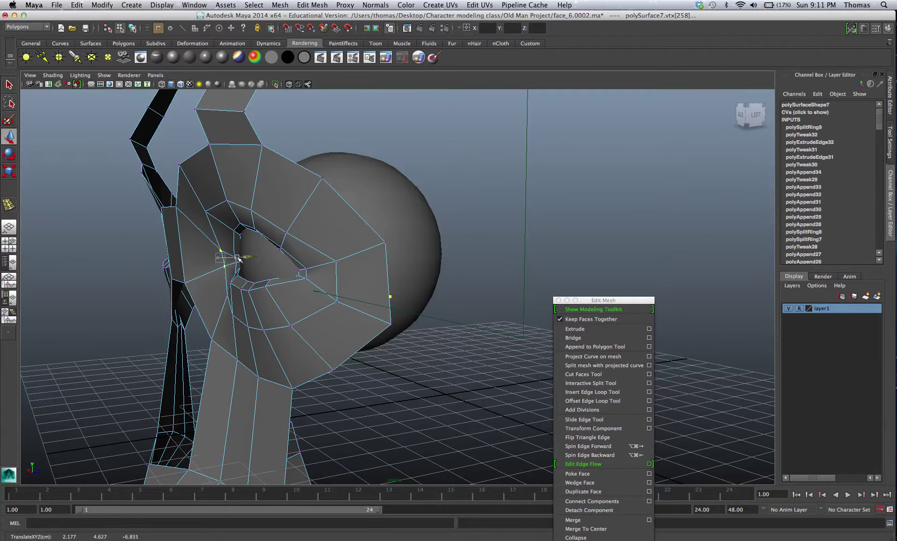
- In the side view, raise the loop's two upper-outer vertices slightly and display the meshes shaded
left_click(212, 218)
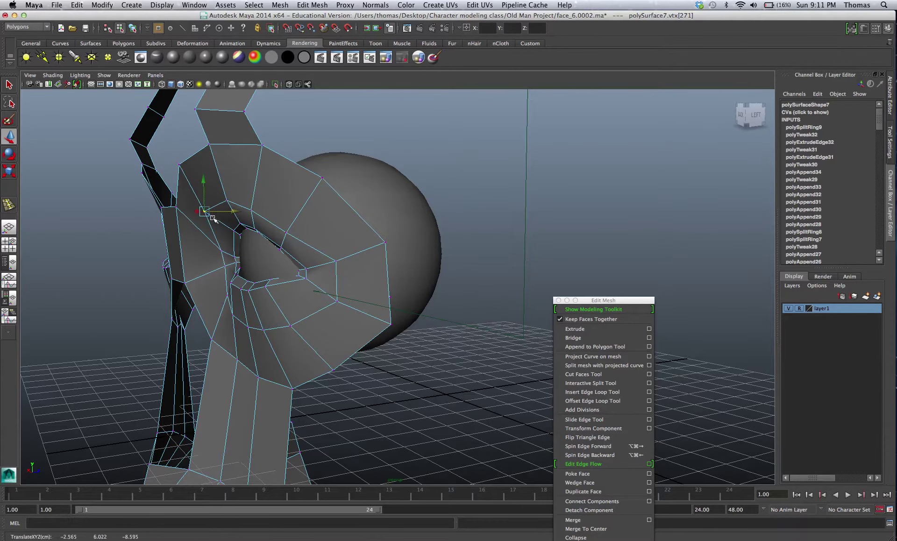
key("space")
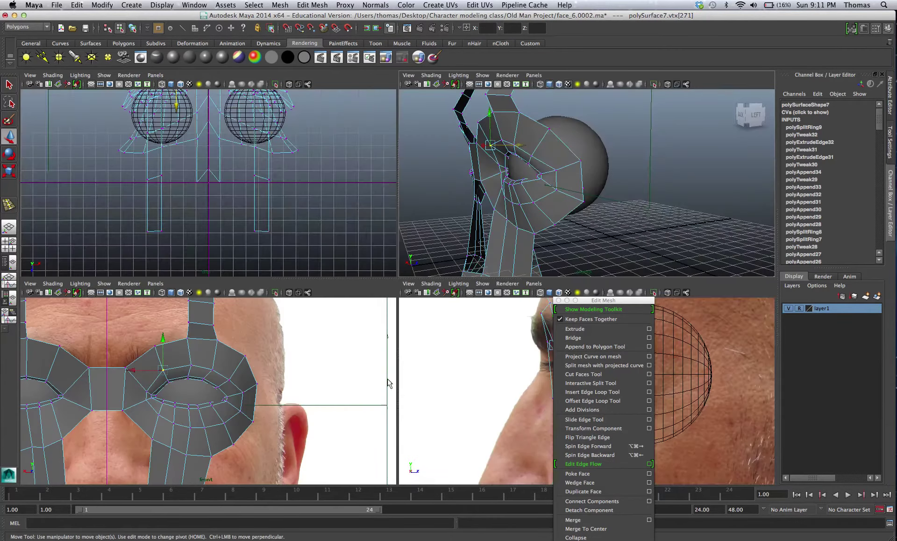
key("space")
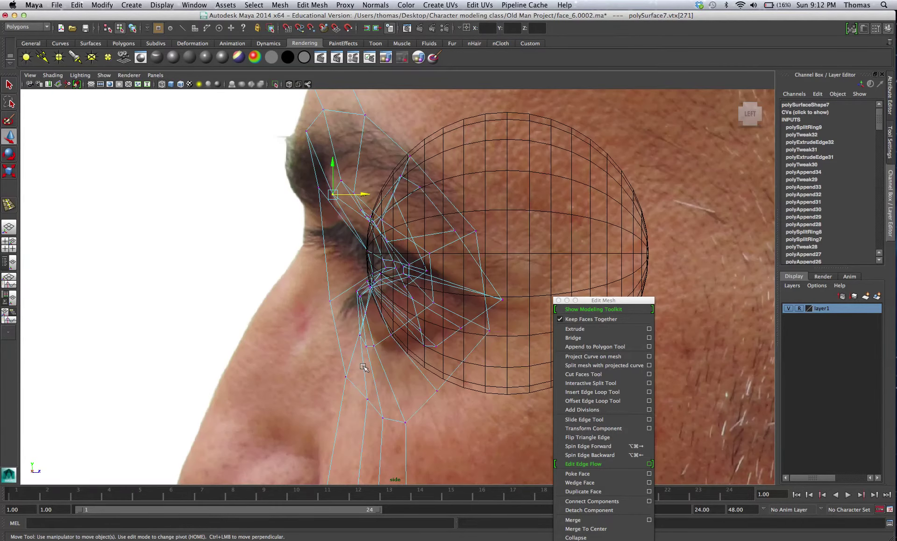
right_click_drag(364, 367, 443, 307, "alt")
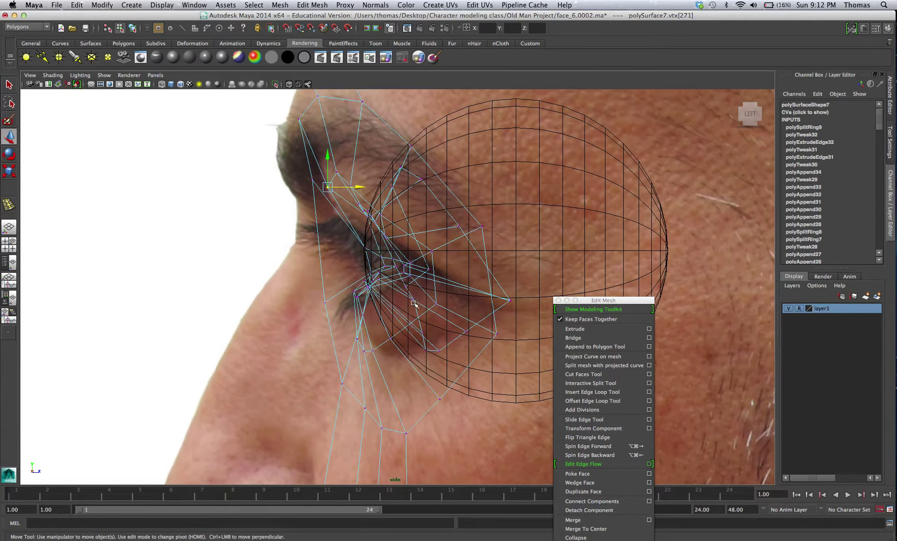
left_click(381, 214)
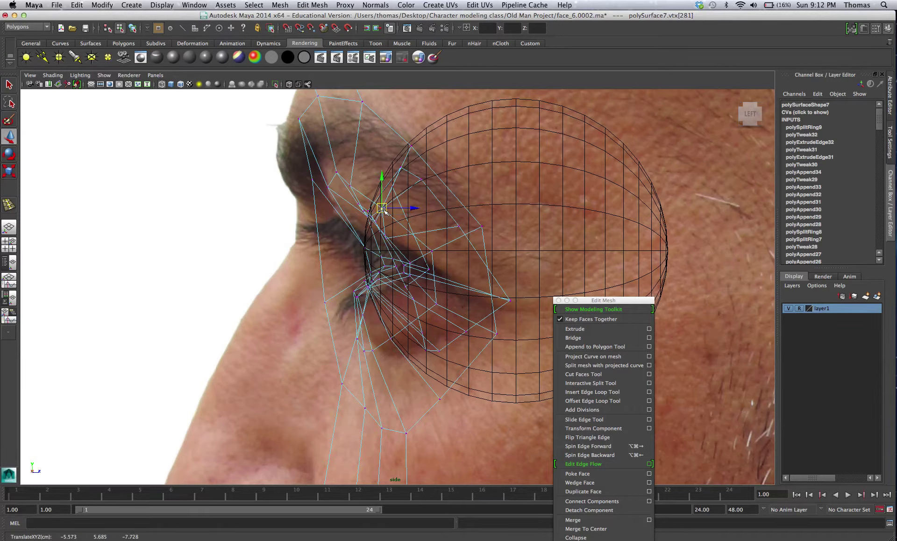
left_click(350, 185)
left_click_drag(352, 187, 356, 182)
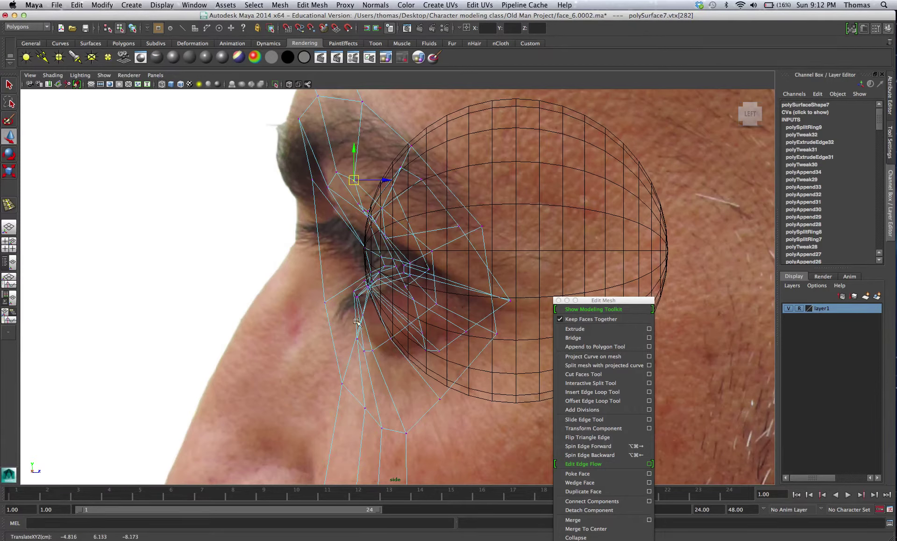
key("5")
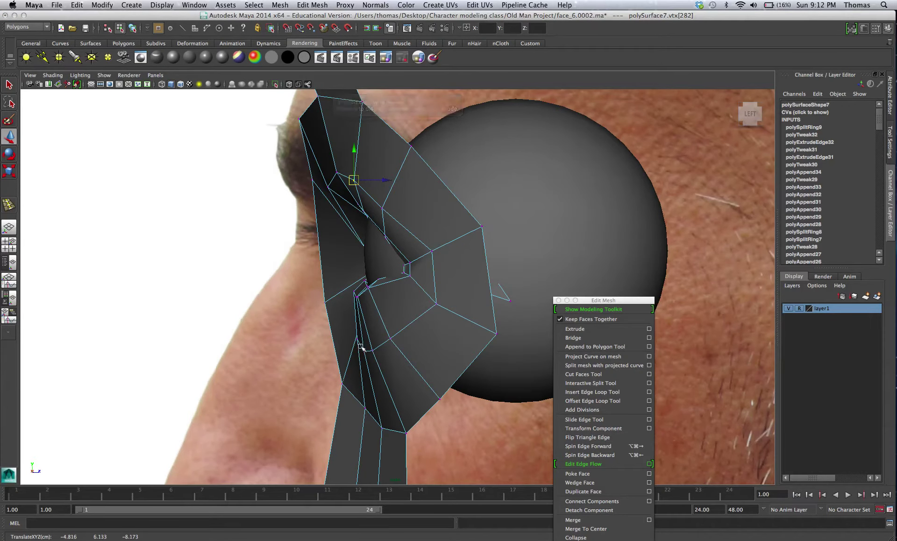
- In the front view, insert another edge loop around the eye between the existing loop and the socket ring's outer border
key("space")
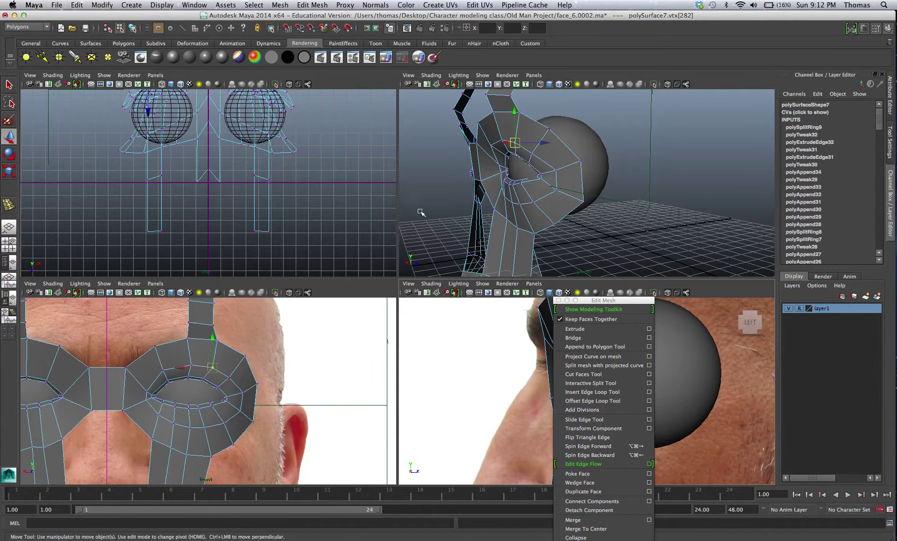
key("space")
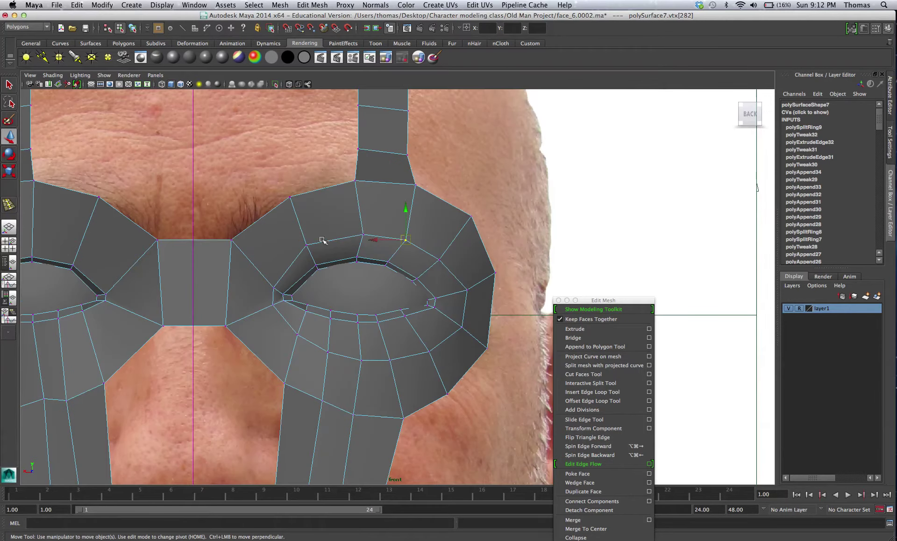
right_click(322, 240)
left_click(362, 228)
left_click(326, 244)
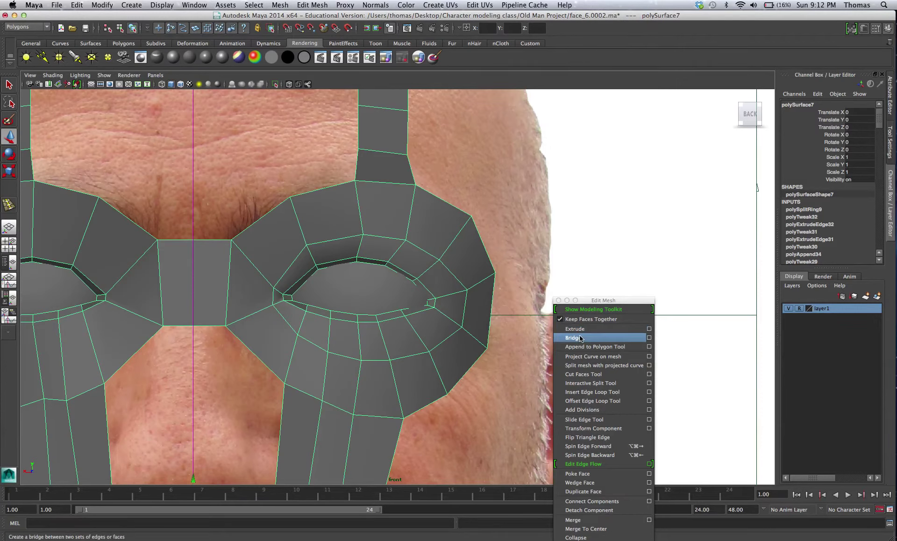
left_click(595, 393)
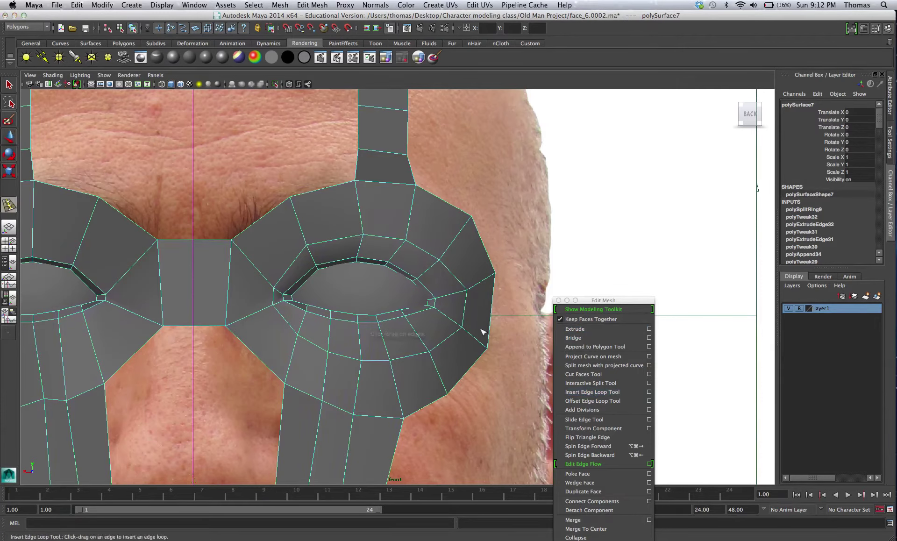
left_click_drag(304, 237, 300, 235)
left_click(9, 85)
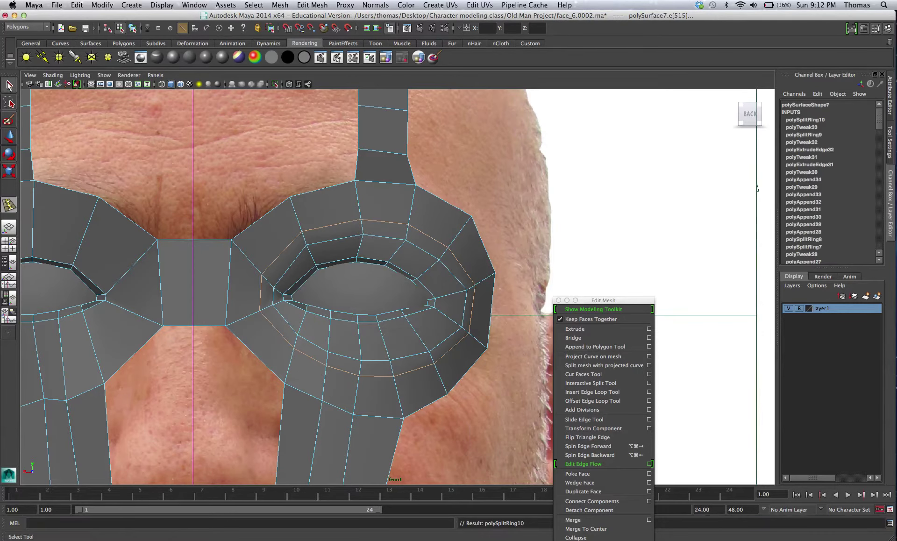
- Adjust the newest loop's inner-corner vertices and raise its two vertices above the inner half of the eye
right_click_drag(256, 266, 216, 260)
left_click(262, 276)
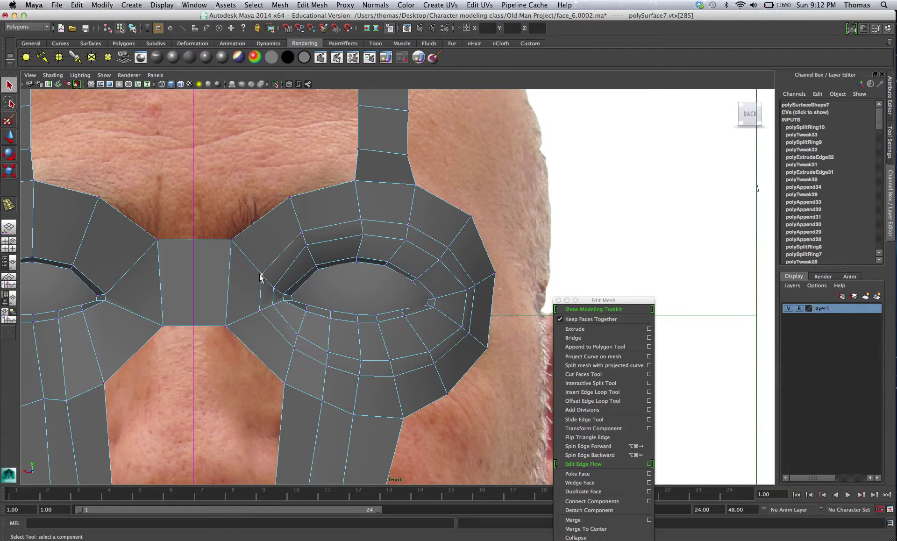
key("w")
left_click(261, 309)
left_click_drag(303, 232, 304, 226)
mouse_move(361, 219)
left_mouse_down()
mouse_move(370, 204)
mouse_move(361, 203)
left_mouse_up()
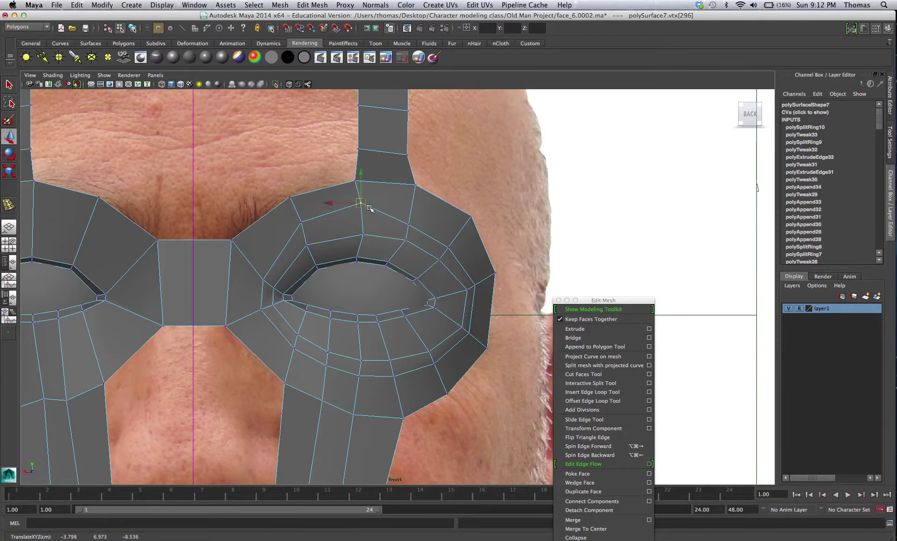
- Move the newest loop's two upper-outer vertices outward toward the socket border
left_click(408, 226)
left_click_drag(408, 226, 422, 209)
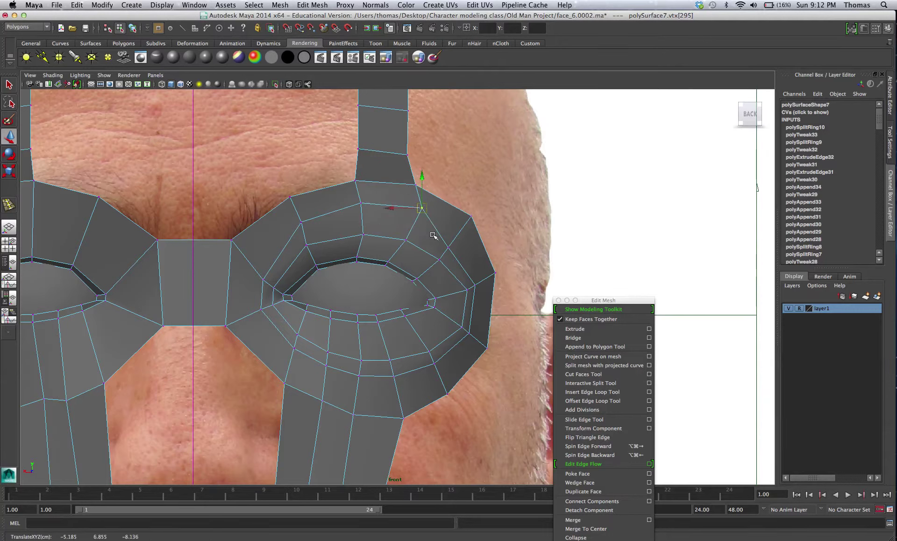
left_click(448, 249)
left_click_drag(449, 248, 467, 244)
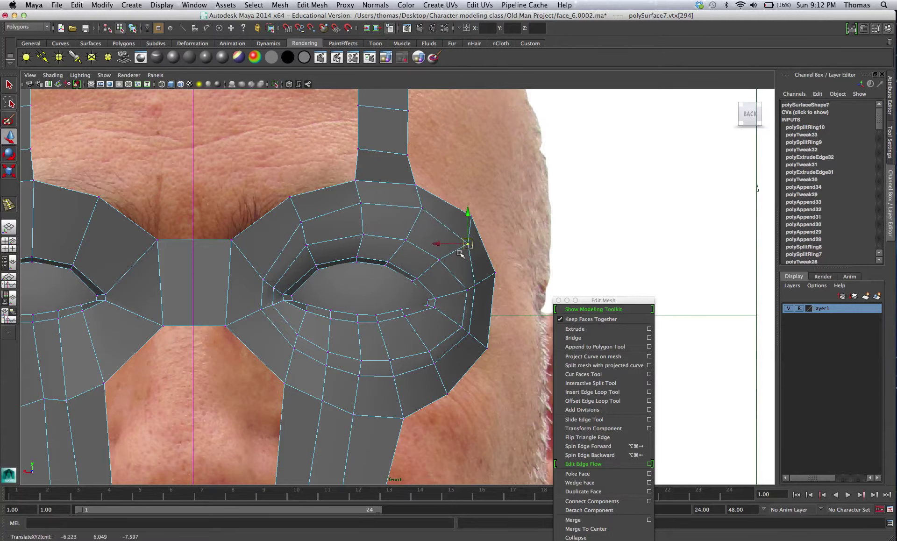
- Move the newest loop's vertices beside the outer eye corner outward, along with the neighbouring outer border vertices
left_click(470, 288)
left_click_drag(470, 288, 510, 278)
left_click(493, 274)
left_click(484, 346)
mouse_move(484, 348)
left_mouse_down()
mouse_move(495, 351)
mouse_move(482, 337)
left_mouse_up()
left_click(469, 333)
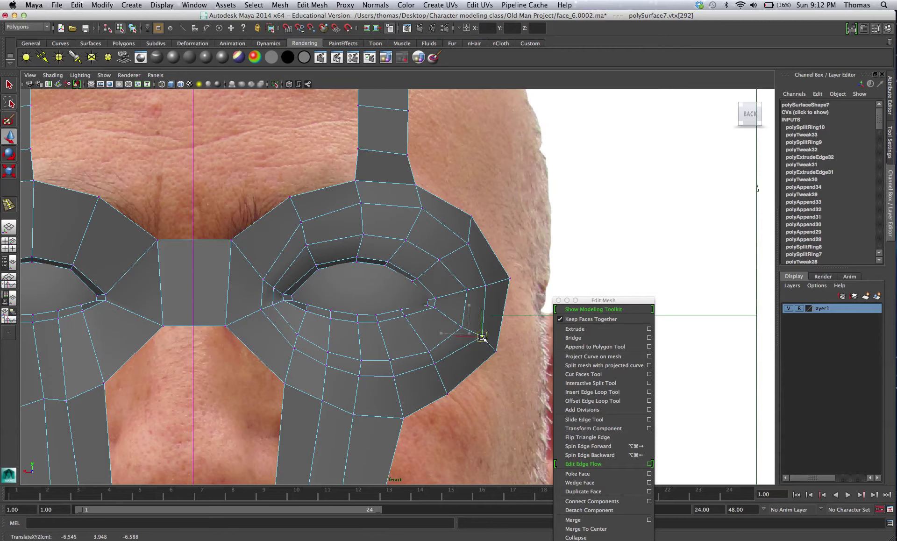
- Move the newest loop's vertices below the eye outward toward the socket border and its two inner-corner vertices toward the nose bridge
left_click(434, 364)
left_click_drag(435, 363, 281, 347)
left_click(359, 376)
left_click(294, 348)
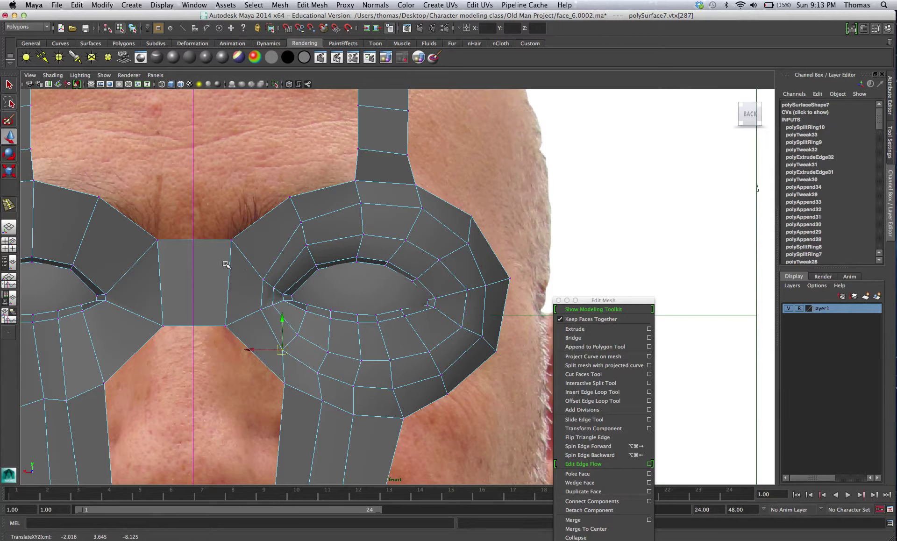
left_click_drag(270, 316, 251, 294)
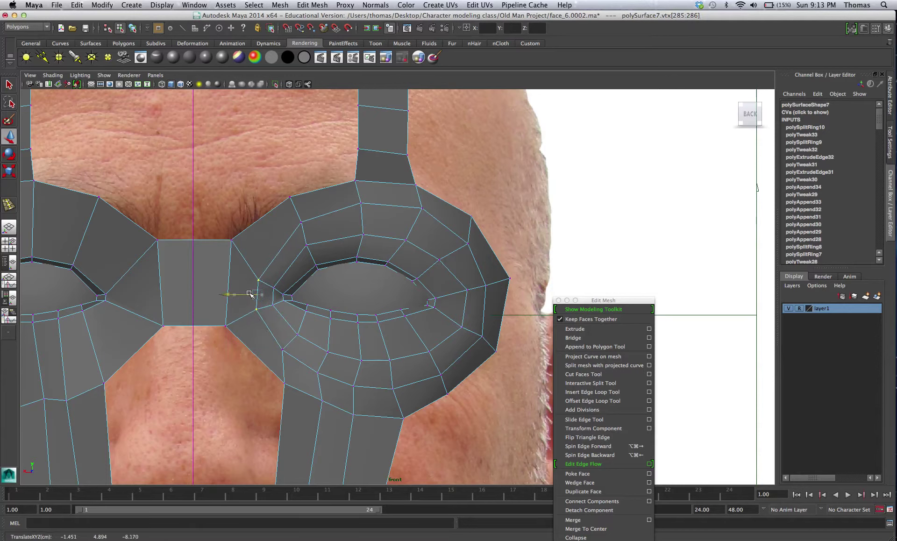
left_click_drag(251, 293, 254, 272)
- Shorten the nose-bridge face by lowering its upper corner vertices and raising its lower corner vertices
left_click(231, 239)
left_click_drag(231, 239, 221, 256)
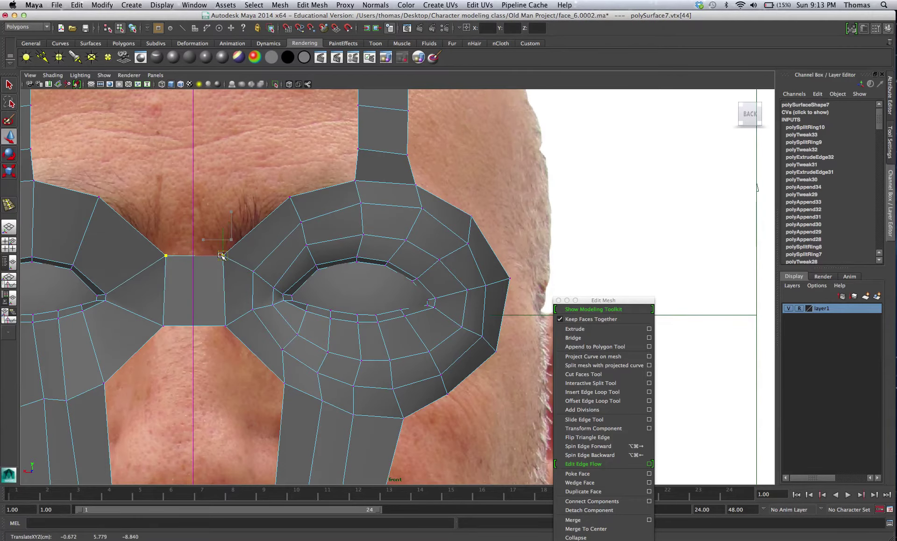
left_click(224, 326)
left_click_drag(224, 326, 227, 316)
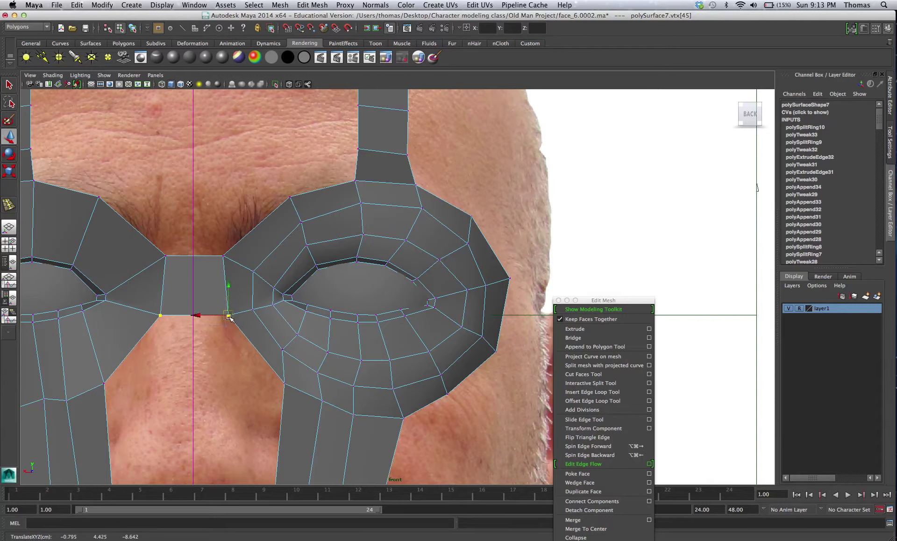
left_click(222, 256)
left_click_drag(223, 257, 229, 260)
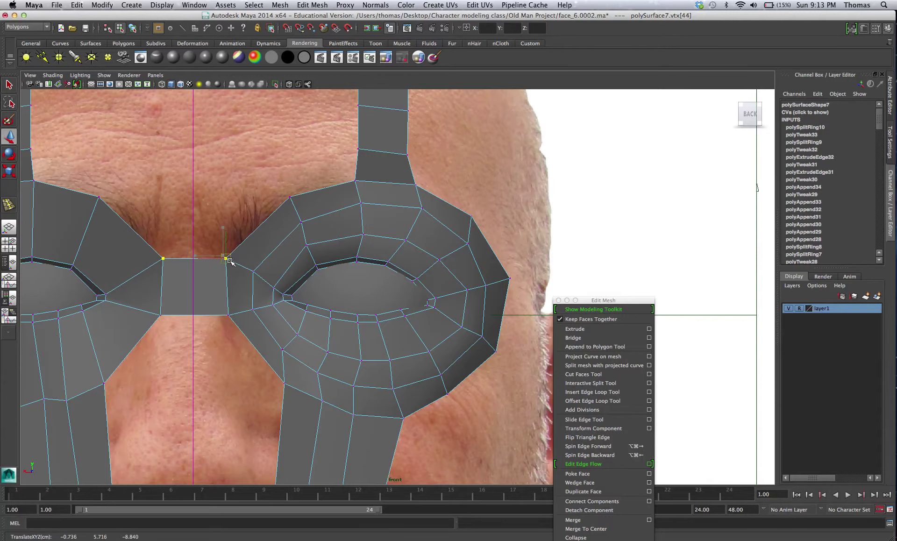
- Fine-tune the newest loop's vertices beneath the eye so they follow the curve of the lower socket border
left_click(254, 308)
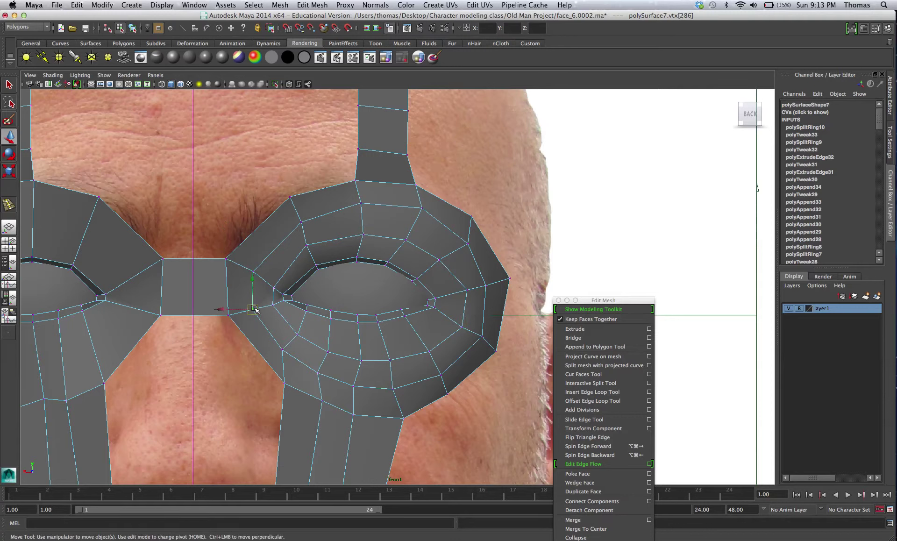
left_click_drag(283, 352, 396, 390)
left_click(354, 386)
left_click(391, 389)
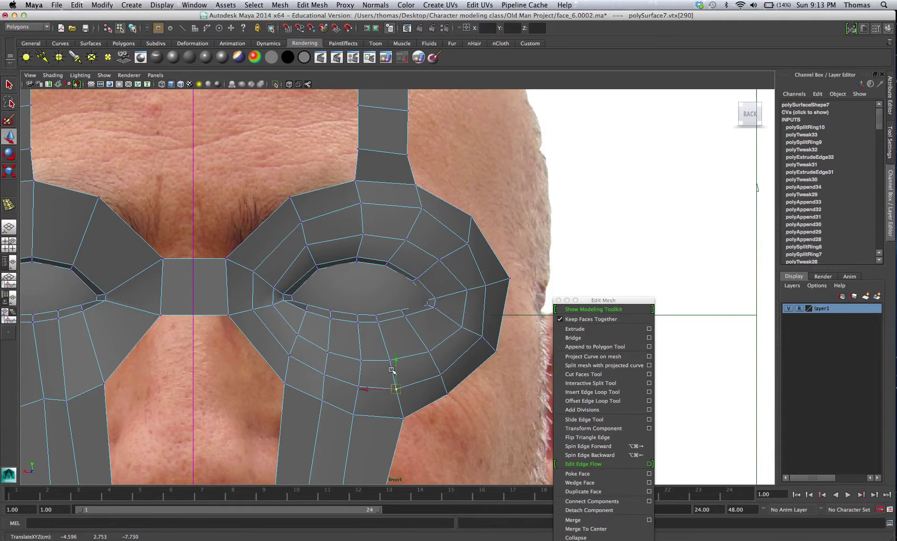
- Even out the newest loop's vertices above the outer half of the eye along the upper socket border
left_click(356, 180)
left_click(419, 210)
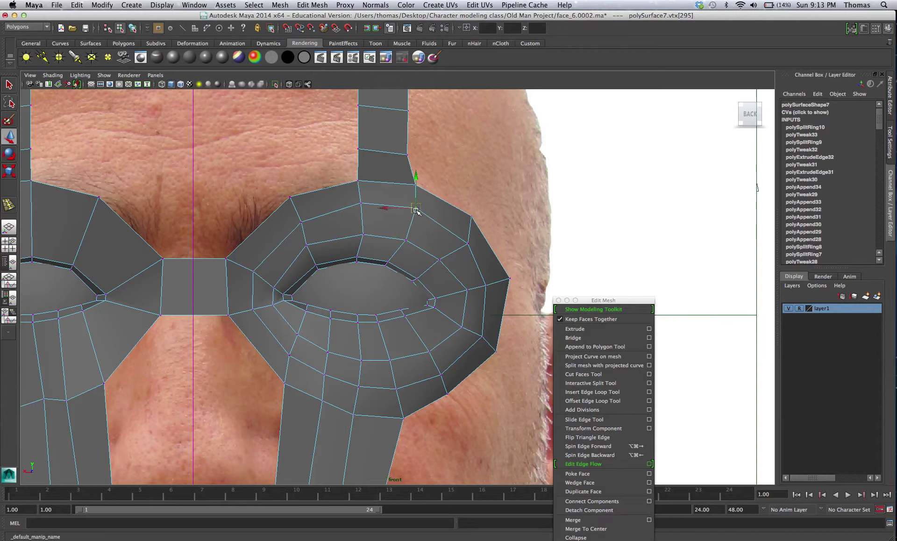
left_click(468, 244)
left_click(466, 241)
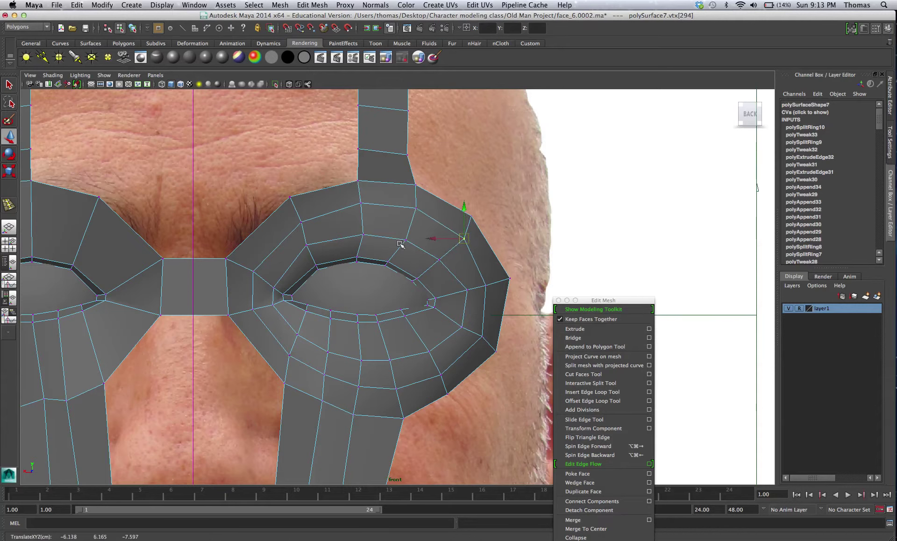
- In the side view, move the newest loop's vertices above the eye forward toward the face, from the inner brow to the outer brow
left_click(290, 198)
key("space")
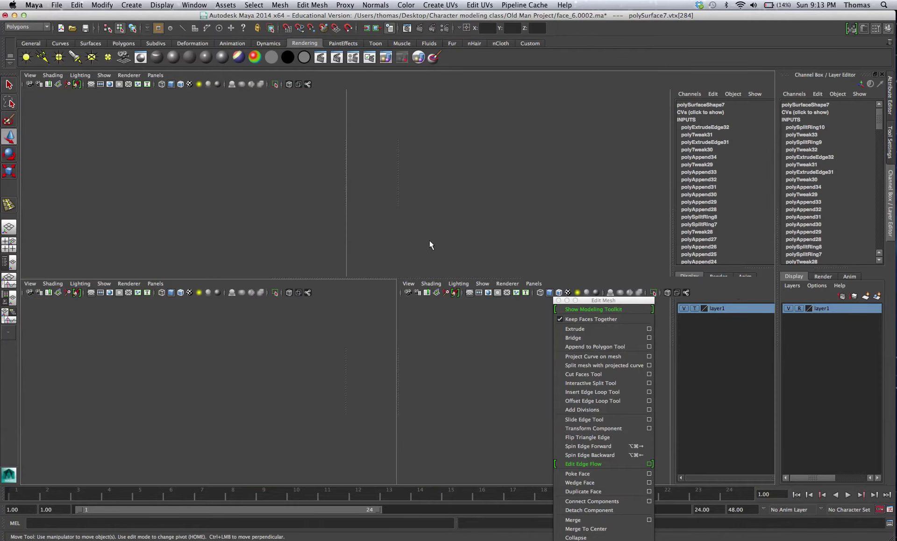
key("space")
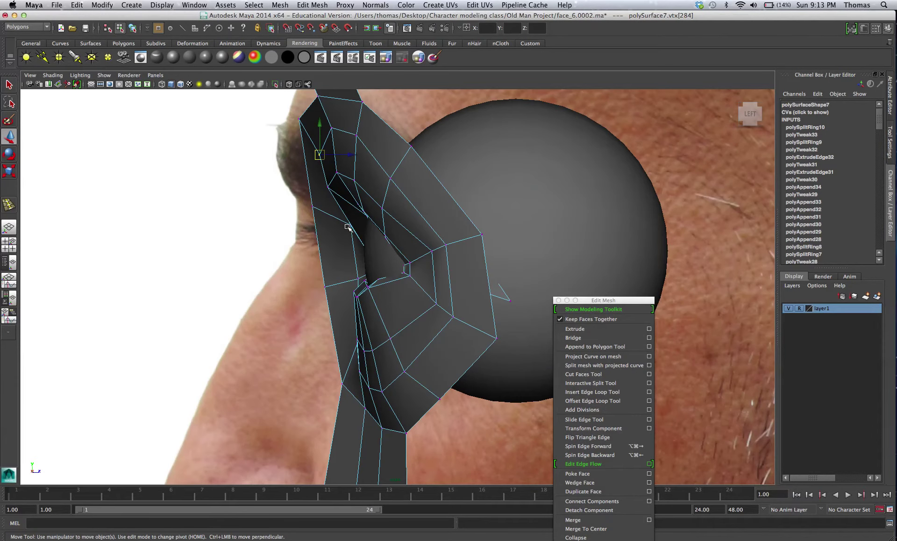
left_click_drag(334, 155, 319, 156)
left_click(339, 131)
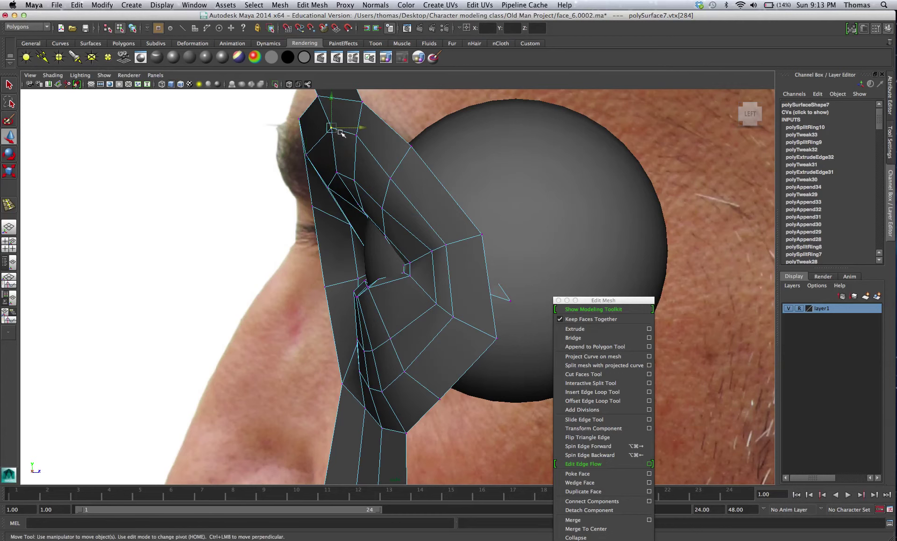
mouse_move(354, 130)
left_mouse_down()
mouse_move(340, 133)
mouse_move(368, 135)
mouse_move(360, 137)
left_mouse_up()
left_click(357, 137)
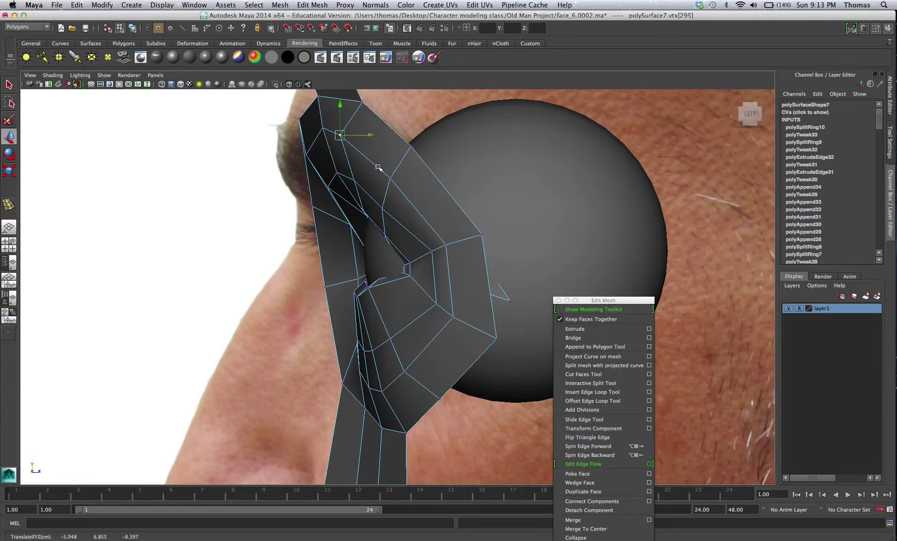
left_click(382, 209)
left_click_drag(382, 209, 403, 179)
left_click(392, 178)
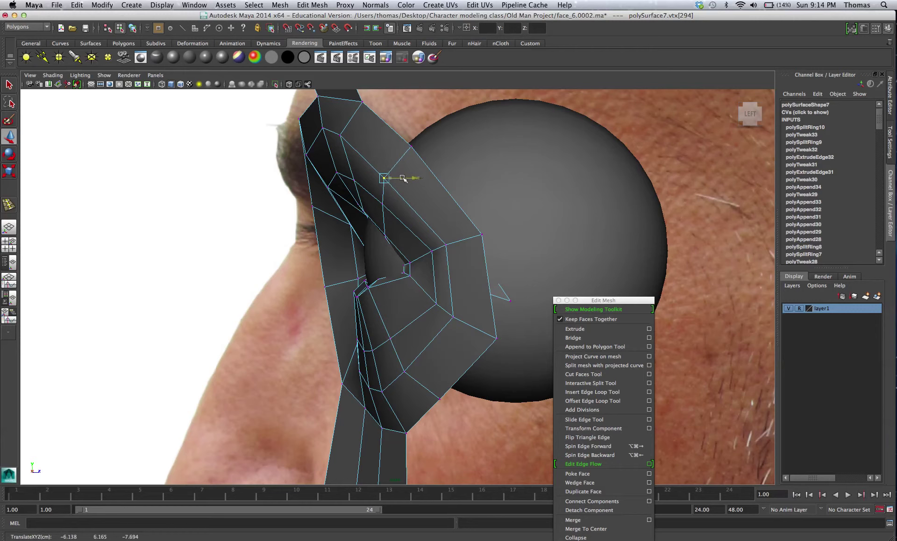
- Move the newest loop's two vertices beside the outer eye corner and the upper outer border vertex back toward the ear
left_click(445, 247)
left_click_drag(462, 245, 472, 245)
left_click(453, 317)
left_click_drag(465, 317, 472, 319)
left_click(481, 233)
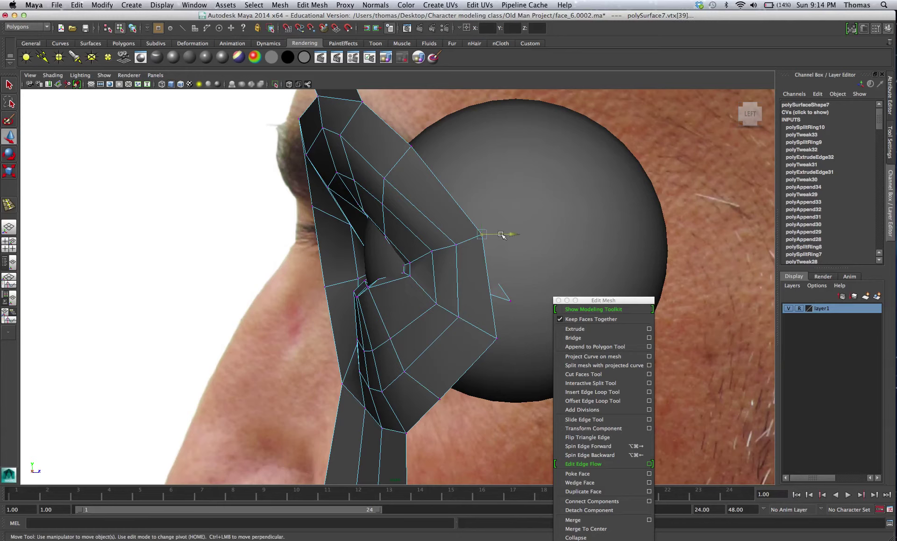
left_click_drag(500, 235, 512, 235)
left_click(496, 338)
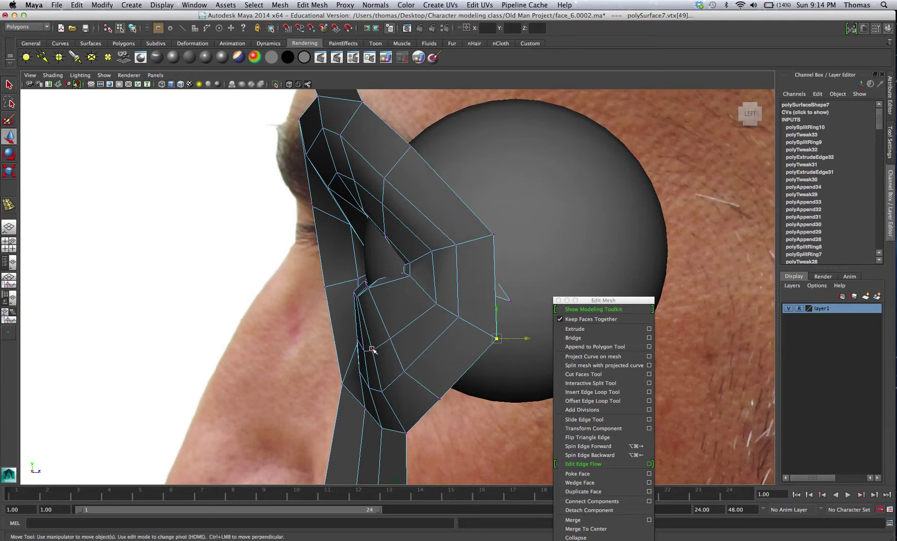
- Move the newest loop's three vertices below the outer half of the eye back toward the ear
left_click(370, 387)
left_click_drag(383, 388, 387, 388)
left_click(382, 392)
left_click_drag(393, 391, 437, 371)
left_click(372, 388)
left_click(404, 371)
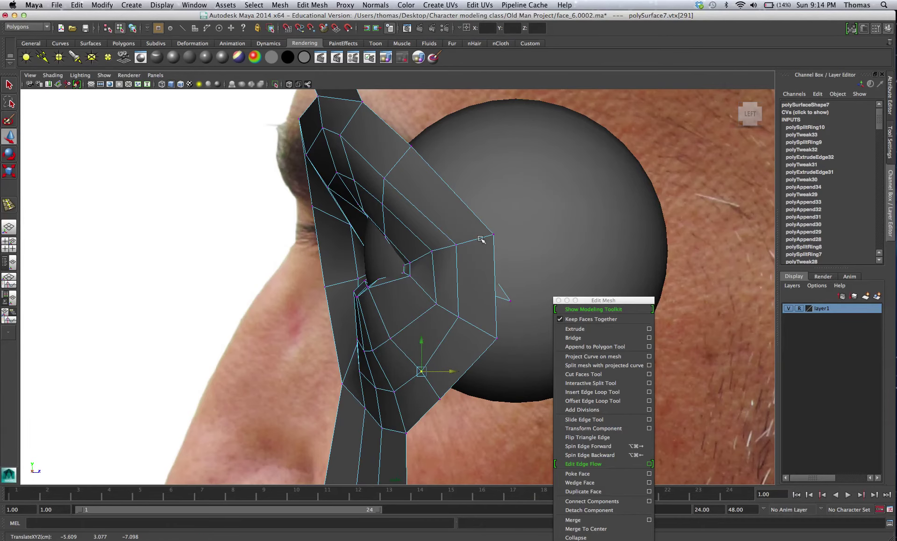
- Return to the perspective view, display the head mesh with smooth preview and deselect it
key("space")
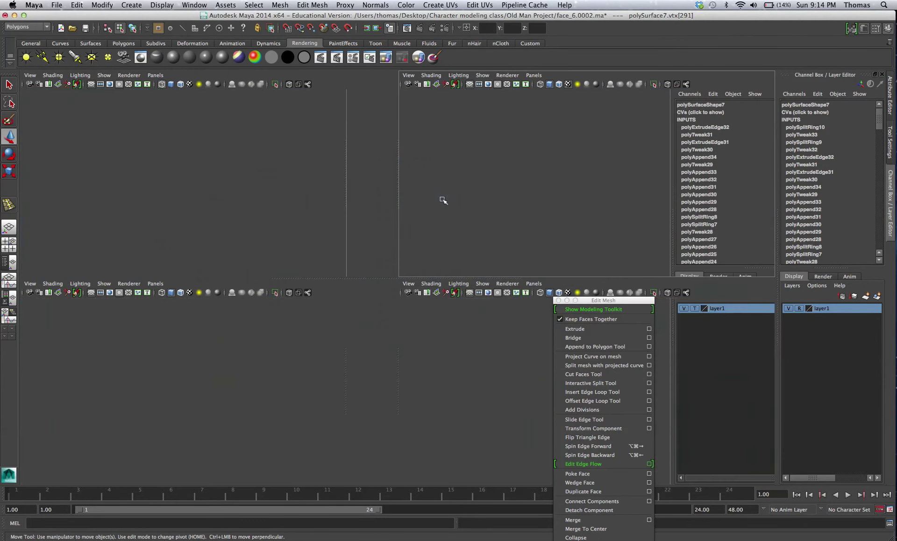
key("space")
left_click_drag(295, 254, 301, 223, "alt")
left_click(531, 187)
right_click_drag(300, 222, 305, 221)
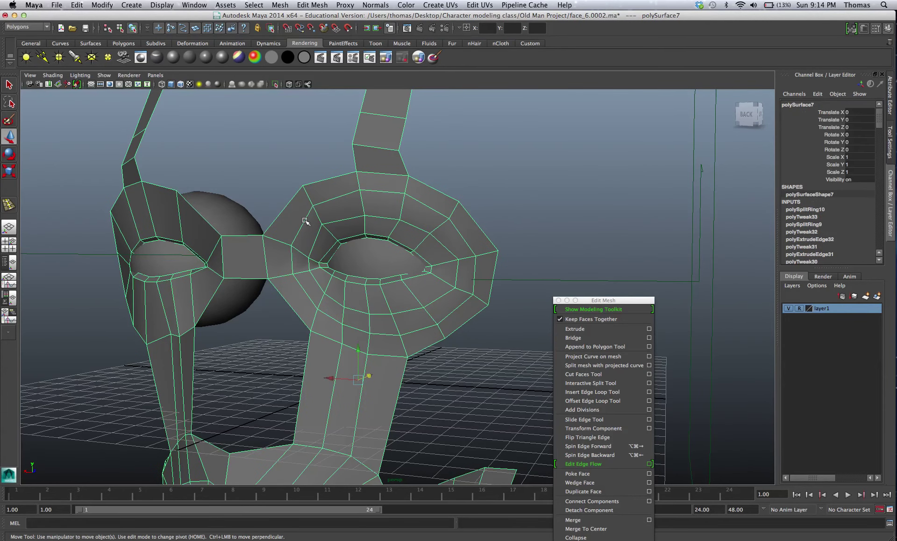
key("3")
left_click_drag(273, 200, 287, 184, "alt")
left_click(287, 184)
- Examine the smoothed eye sockets, nose bridge and overall face shape from the front and three-quarter angles
right_click_drag(252, 190, 220, 196, "alt")
left_click_drag(220, 196, 186, 200, "alt")
right_click_drag(222, 226, 259, 244, "alt")
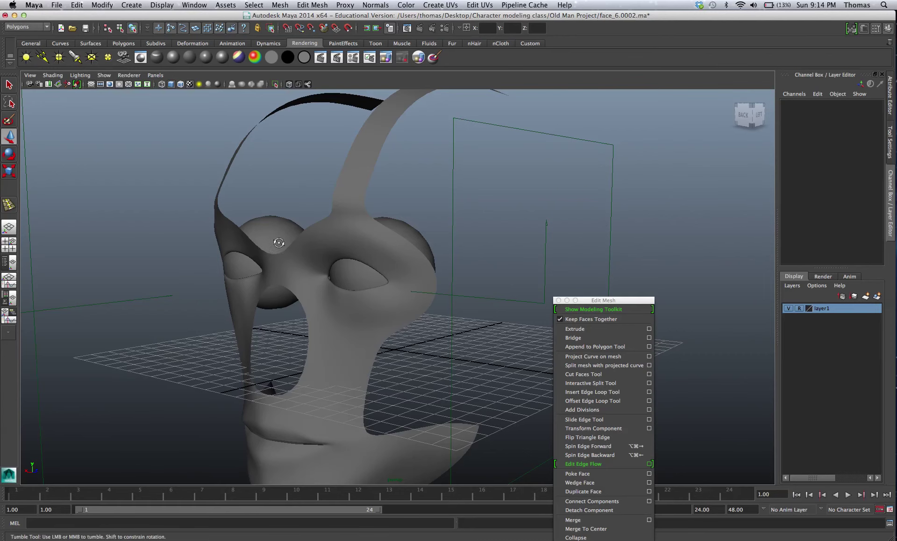
left_click_drag(276, 242, 307, 243, "alt")
right_click_drag(361, 197, 321, 161, "alt")
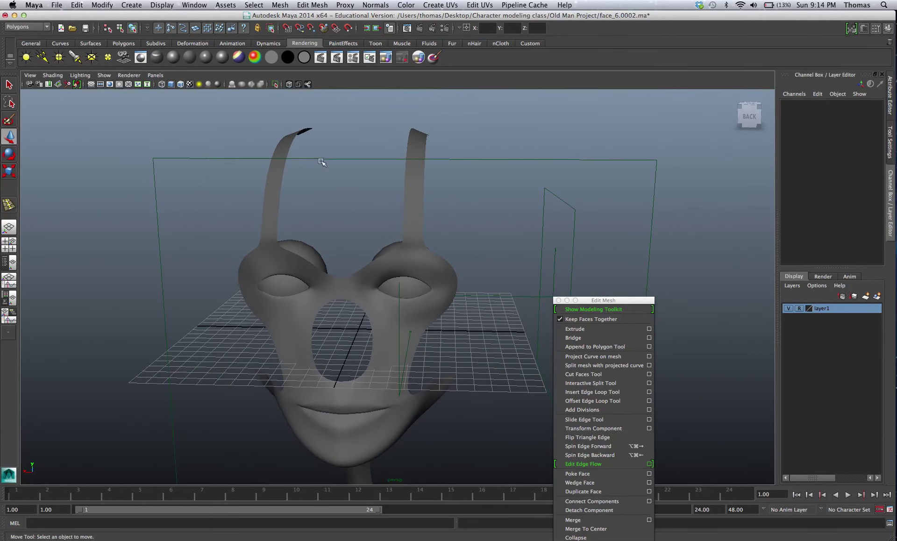
left_click_drag(344, 204, 432, 401, "alt")
left_click_drag(464, 323, 405, 343, "alt")
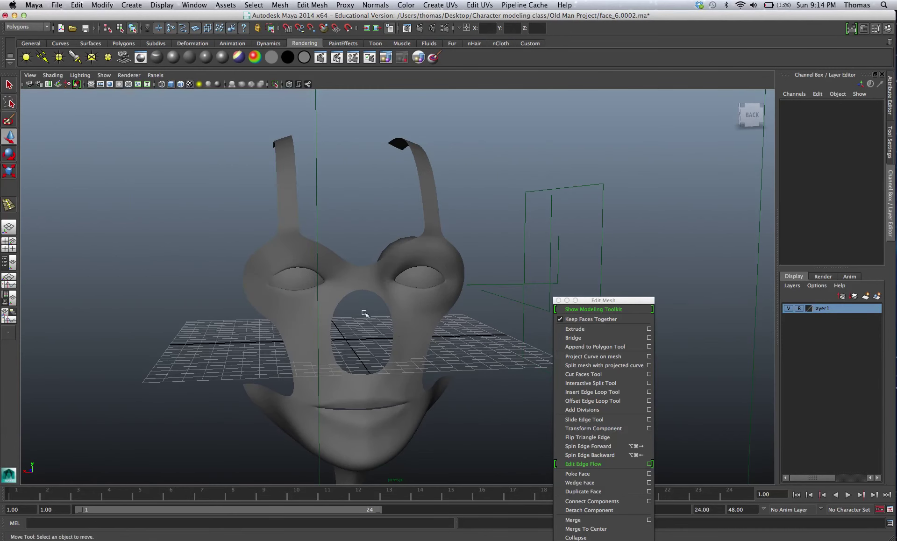
left_click_drag(331, 304, 368, 312, "alt")
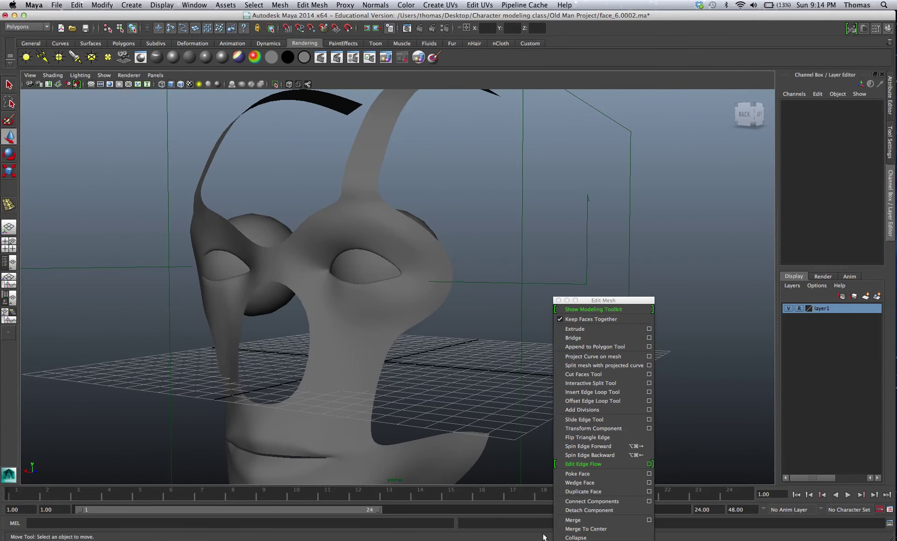